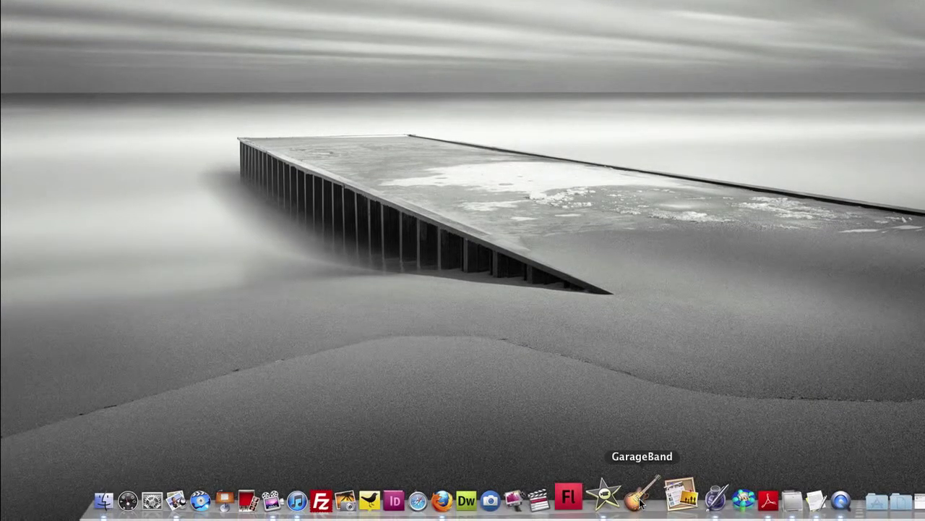
Step: Launch GarageBand and create a new project named SecretAgent, replacing the existing file
left_click(639, 499)
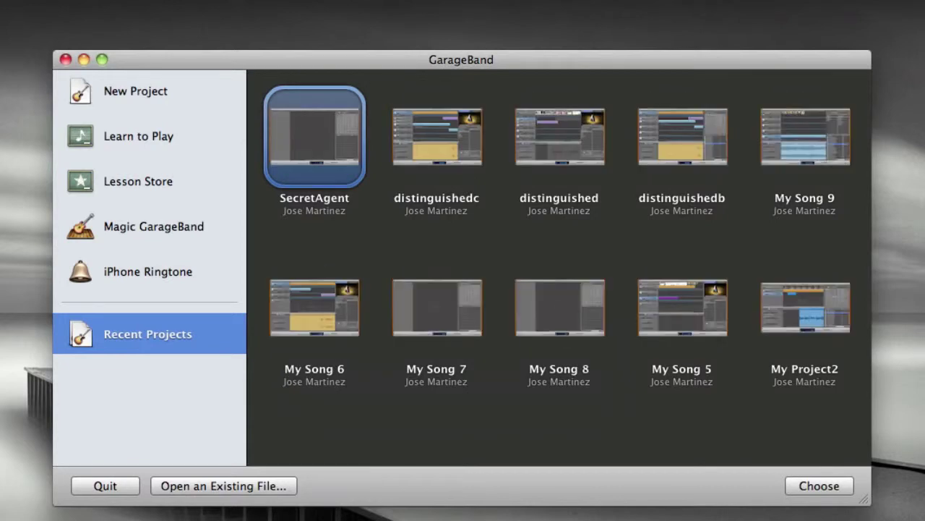
left_click(117, 90)
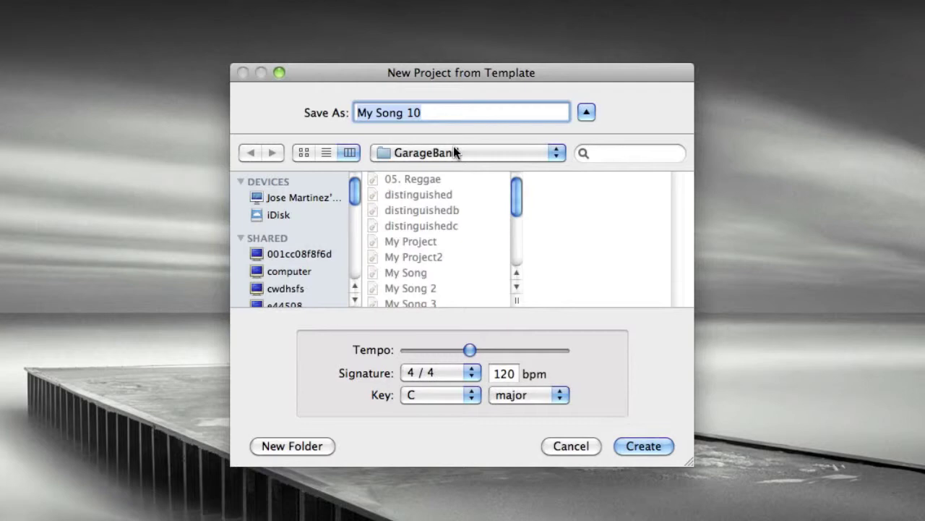
type("Secre")
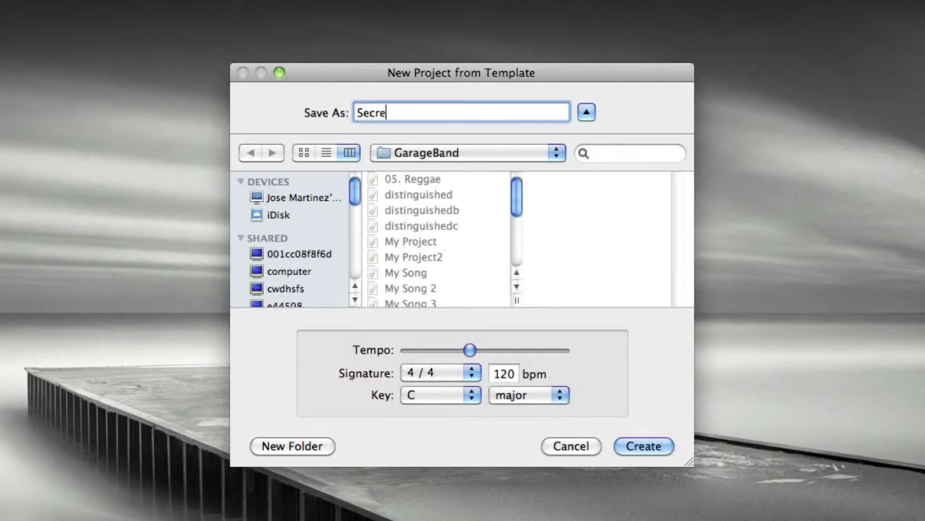
type("tAgent")
left_click(660, 446)
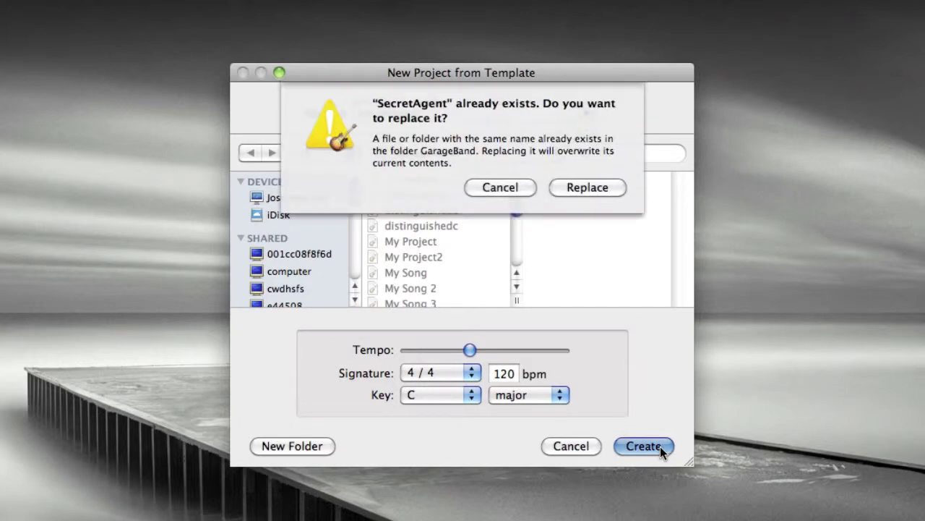
left_click(613, 191)
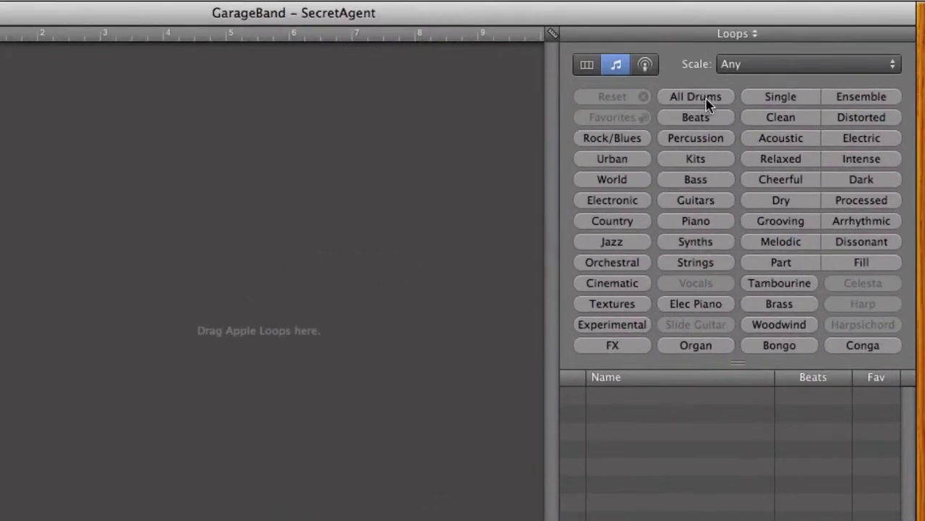
Step: Filter the loop browser to All Drums and audition 80s Pop Beat 08
left_click(722, 99)
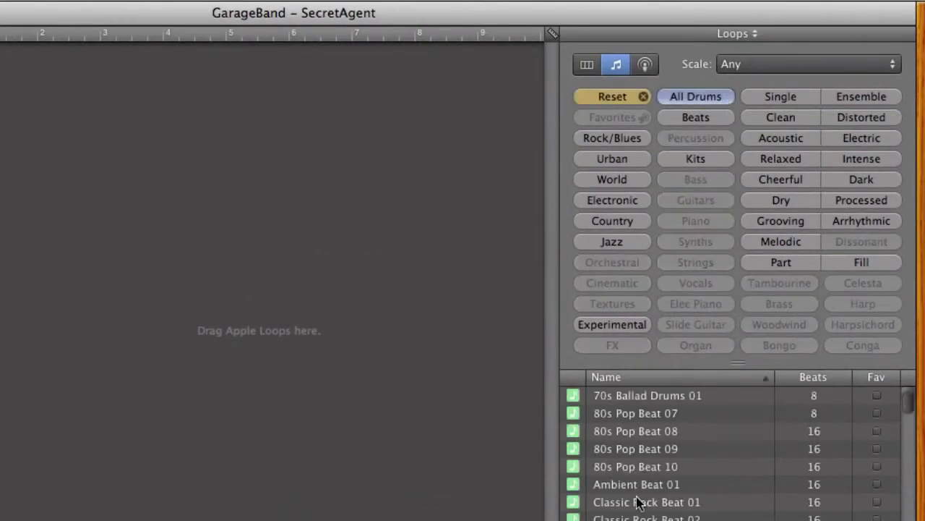
left_click(688, 433)
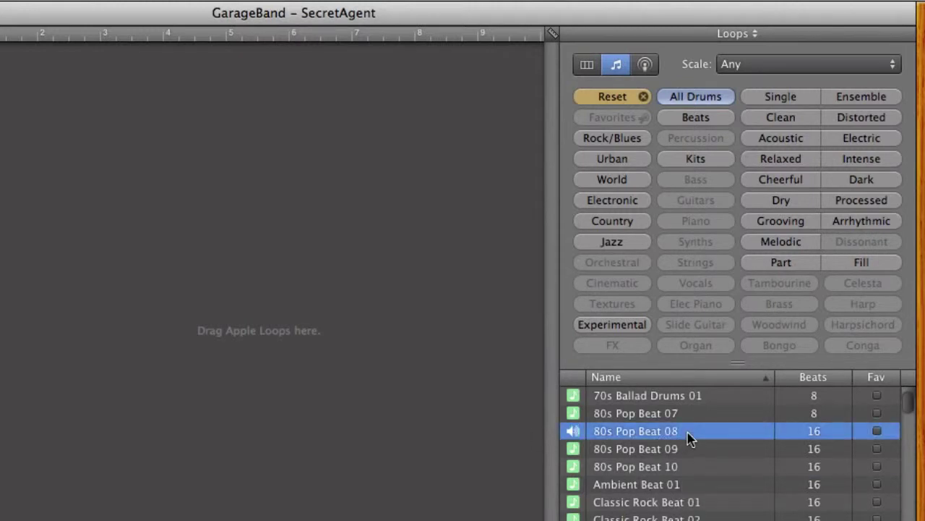
left_click(688, 434)
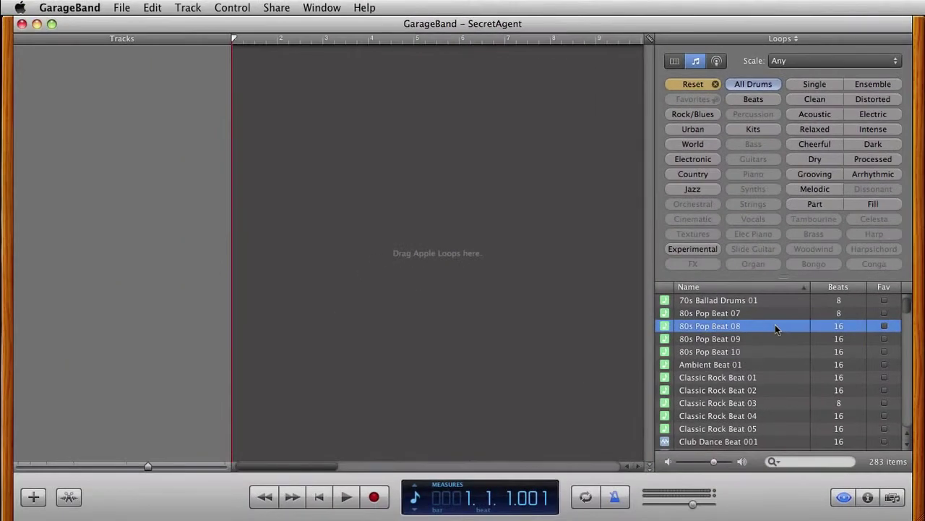
Step: Drag 80s Pop Beat 08 in to create a Kits track with three back-to-back copies
mouse_move(775, 327)
left_mouse_down()
mouse_move(584, 165)
mouse_move(434, 132)
mouse_move(492, 157)
mouse_move(277, 94)
mouse_move(215, 86)
left_mouse_up()
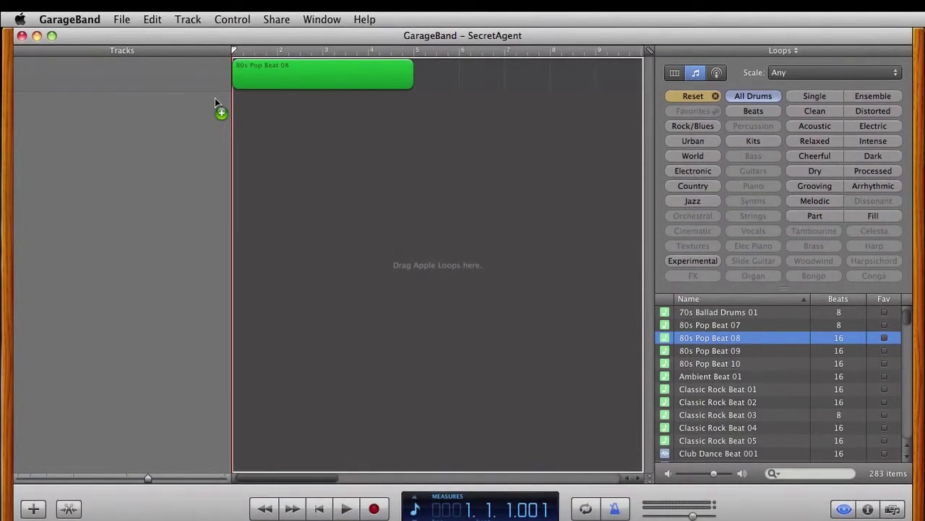
left_click_drag(215, 97, 260, 86)
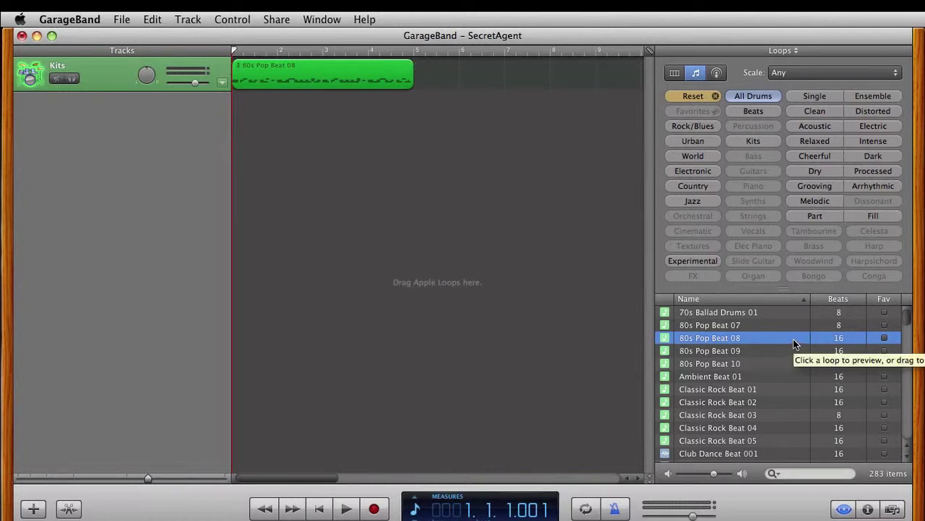
left_click_drag(794, 340, 429, 78)
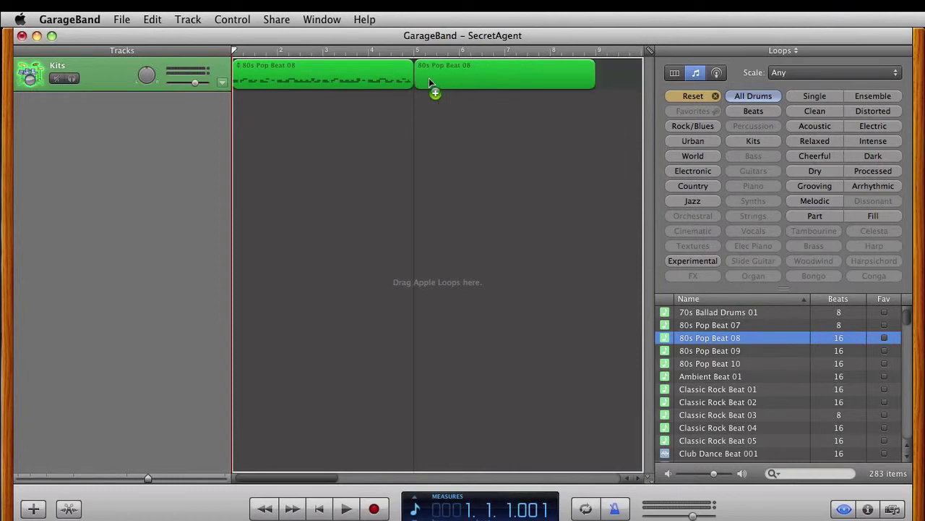
left_click_drag(754, 344, 603, 75)
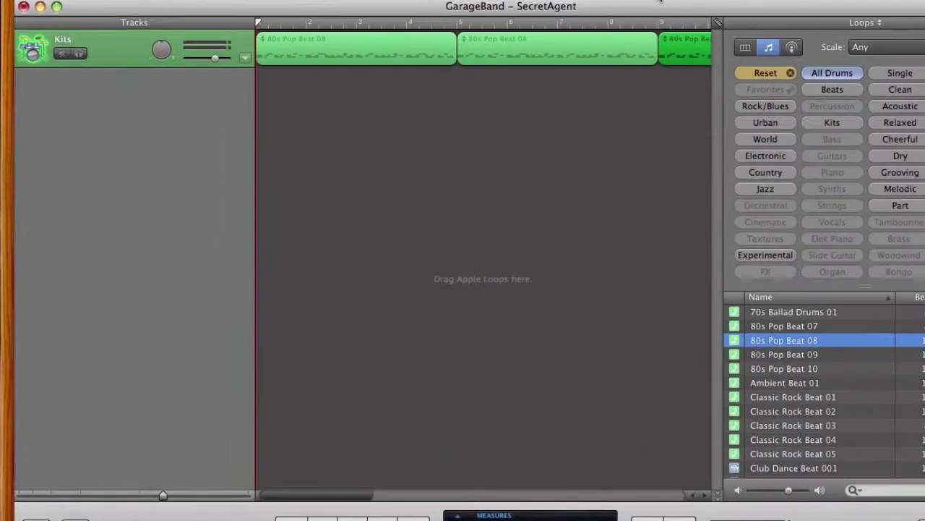
Step: Zoom the timeline out and add fourth and fifth drum copies at bars 13 and 17
mouse_move(332, 501)
left_mouse_down()
mouse_move(395, 504)
mouse_move(279, 502)
left_mouse_up()
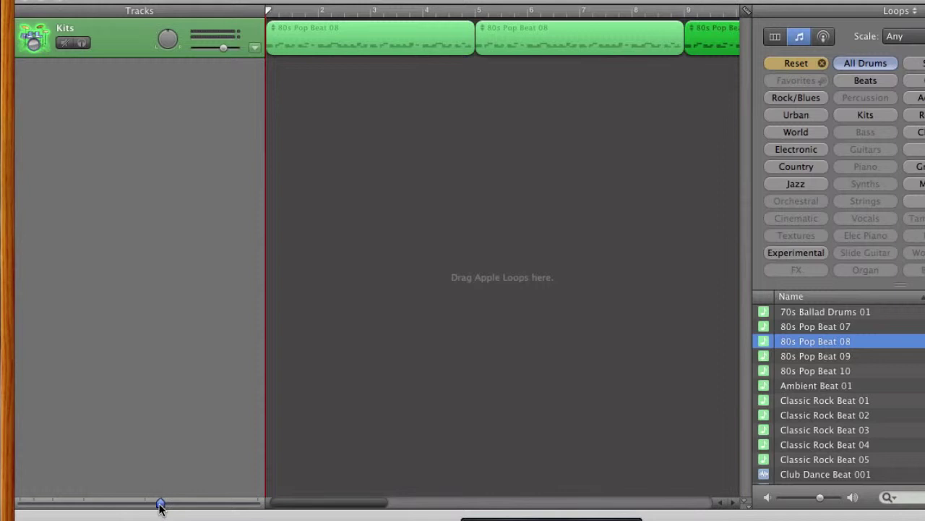
mouse_move(168, 502)
left_mouse_down()
mouse_move(114, 505)
mouse_move(155, 504)
mouse_move(130, 504)
left_mouse_up()
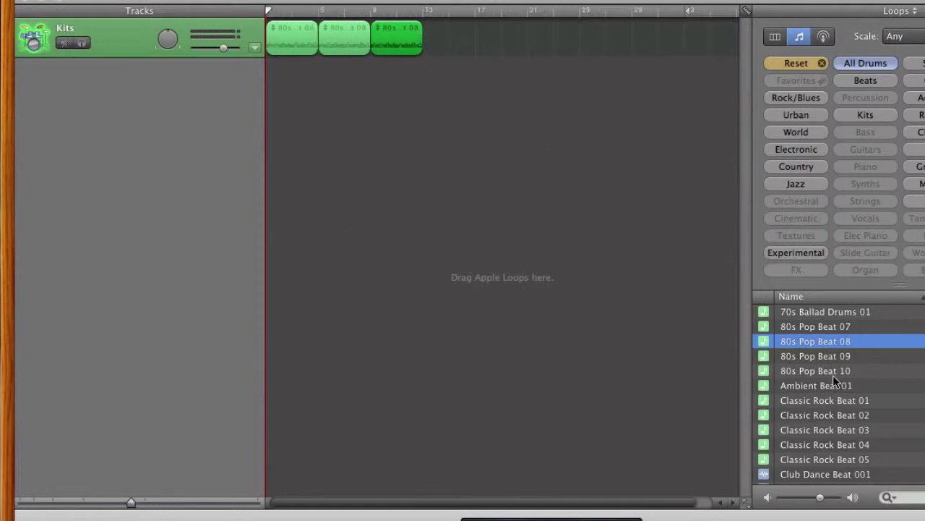
left_click_drag(839, 342, 426, 50)
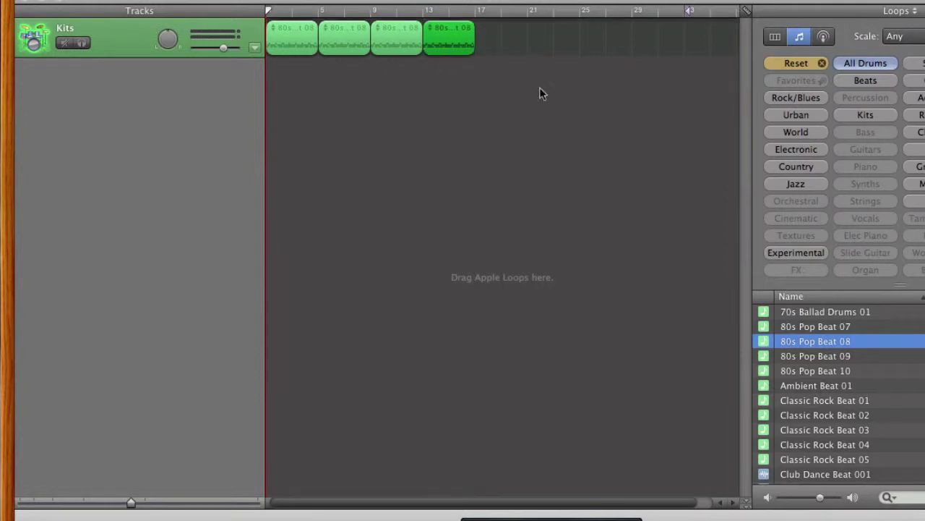
left_click_drag(832, 341, 480, 48)
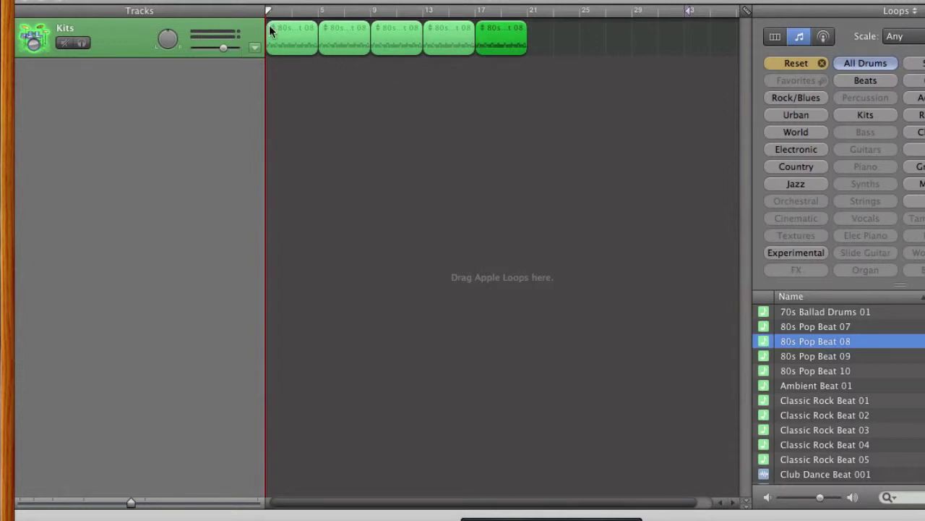
left_click_drag(268, 13, 248, 22)
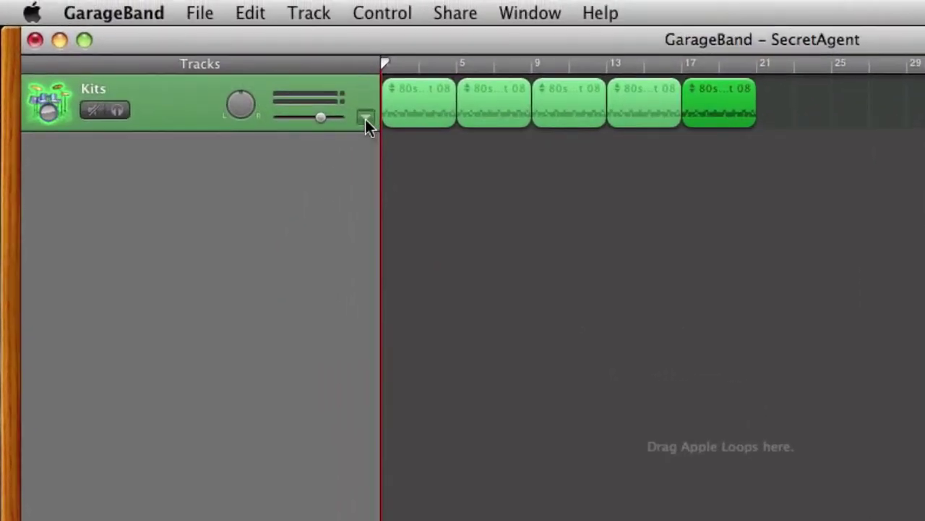
Step: Add Kits Track Volume automation and drop the first and last points to -144 dB
left_click(365, 119)
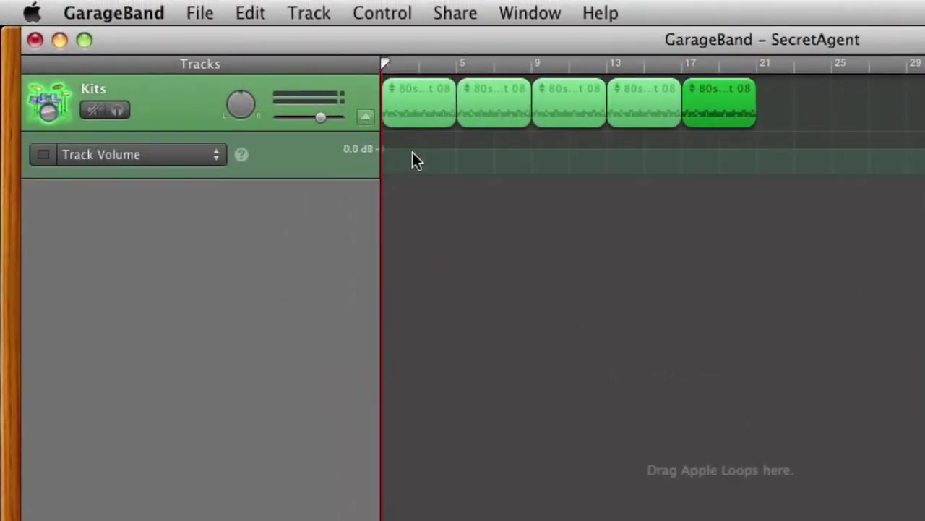
left_click(368, 118)
left_click(420, 149)
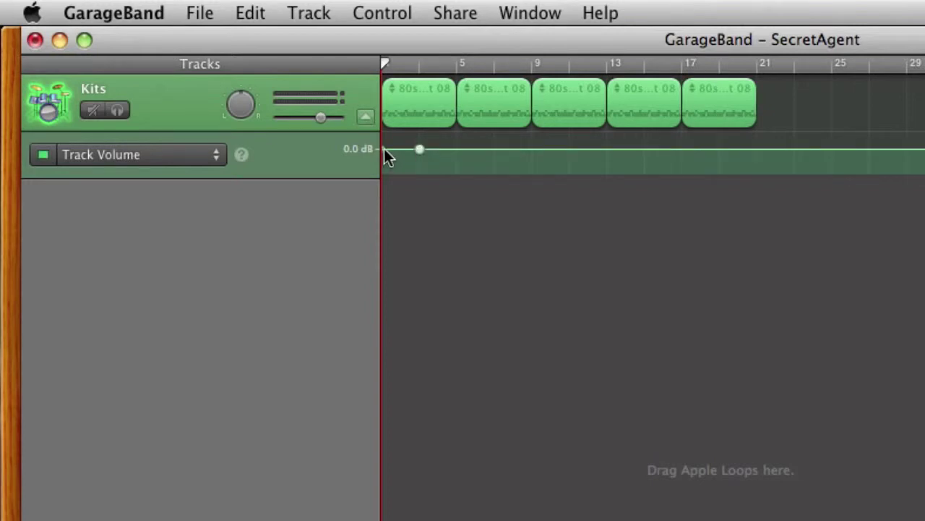
left_click_drag(384, 149, 384, 174)
left_click_drag(754, 149, 755, 174)
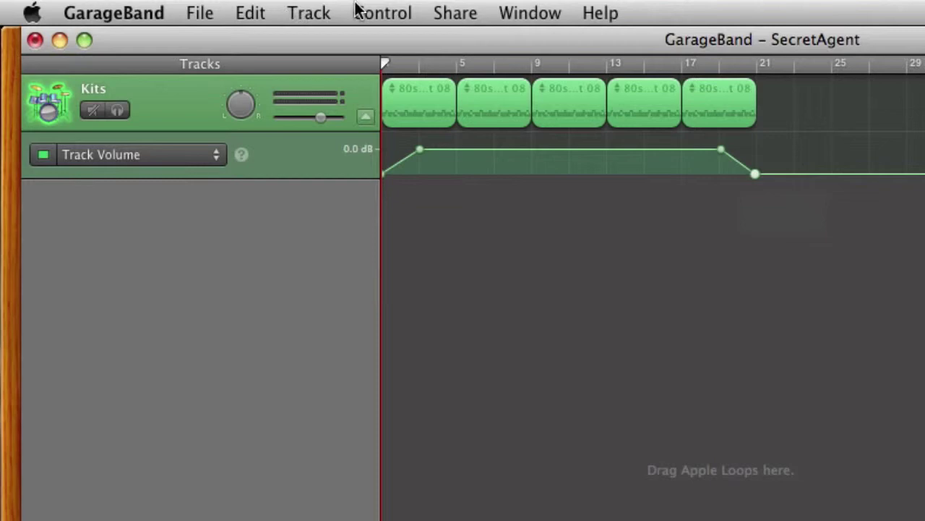
Step: Turn off the metronome and briefly play the drums to hear the fade-in
left_click(379, 13)
mouse_move(455, 13)
mouse_move(382, 13)
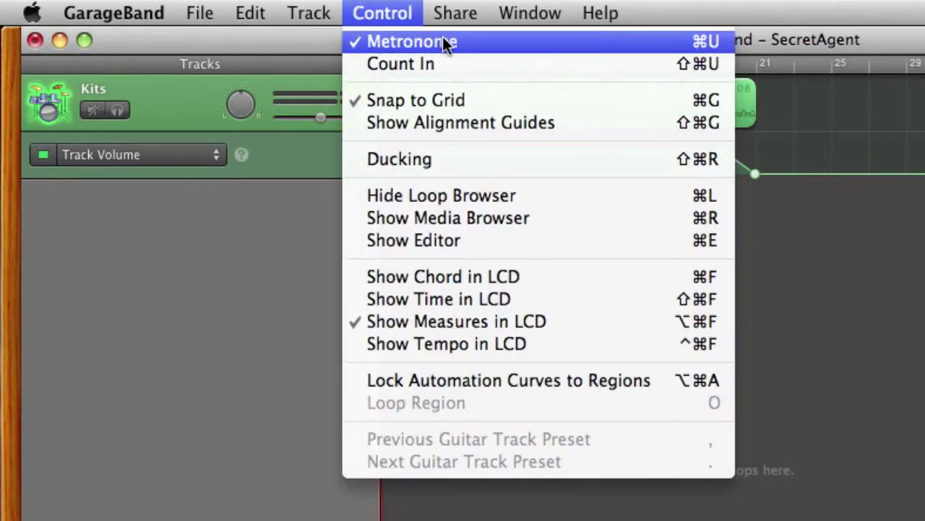
left_click(498, 43)
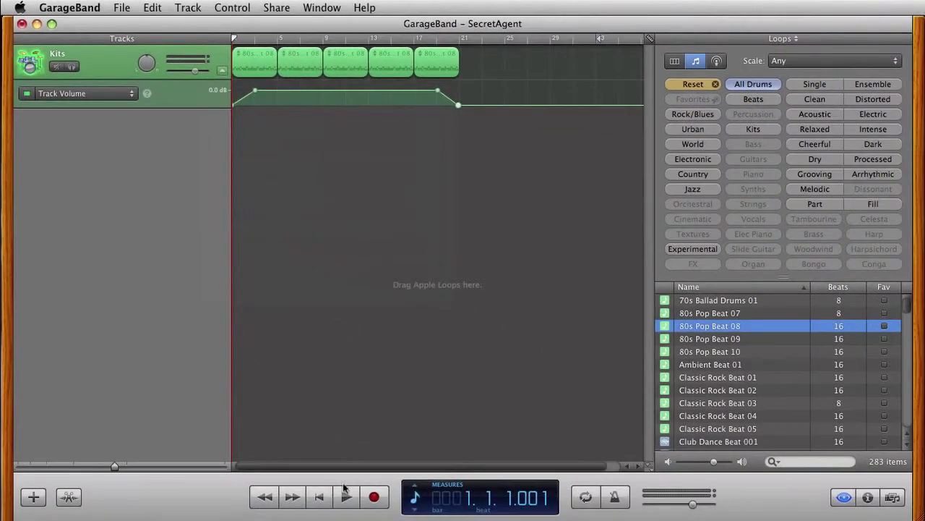
left_click(345, 497)
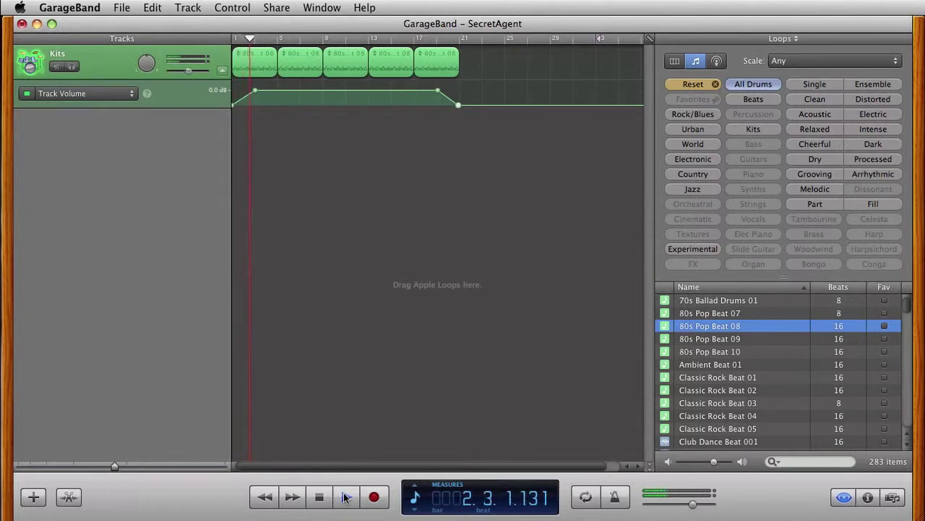
left_click(345, 496)
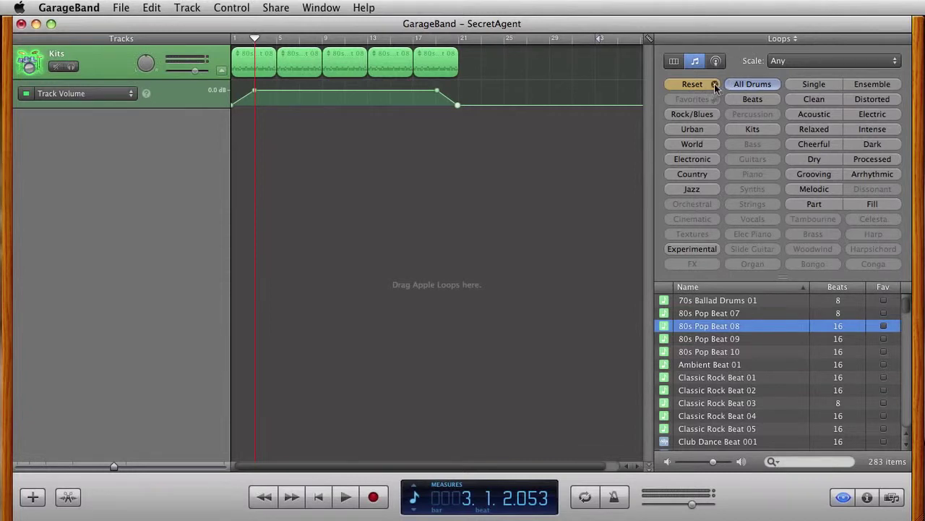
Step: Reset the drum keyword filters and list the Bass loops
left_click(692, 84)
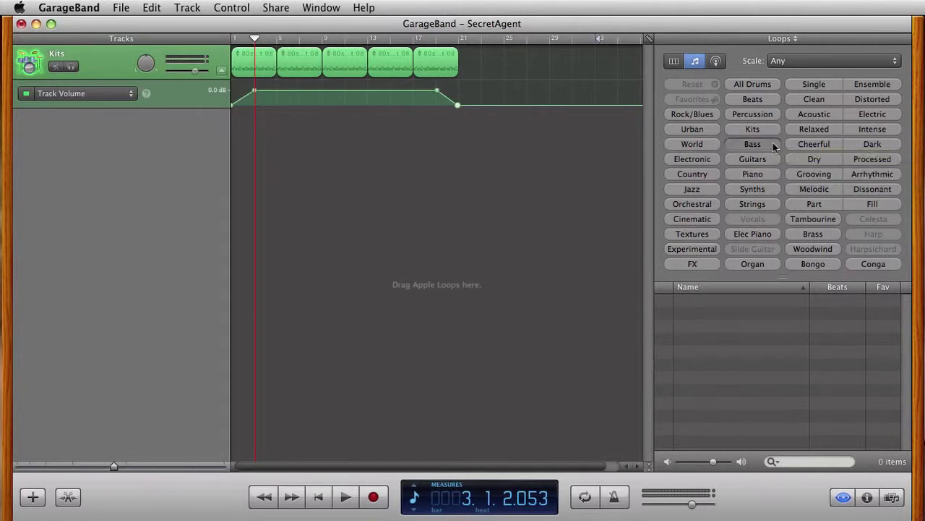
left_click(774, 147)
scroll(786, 333, "down", 10)
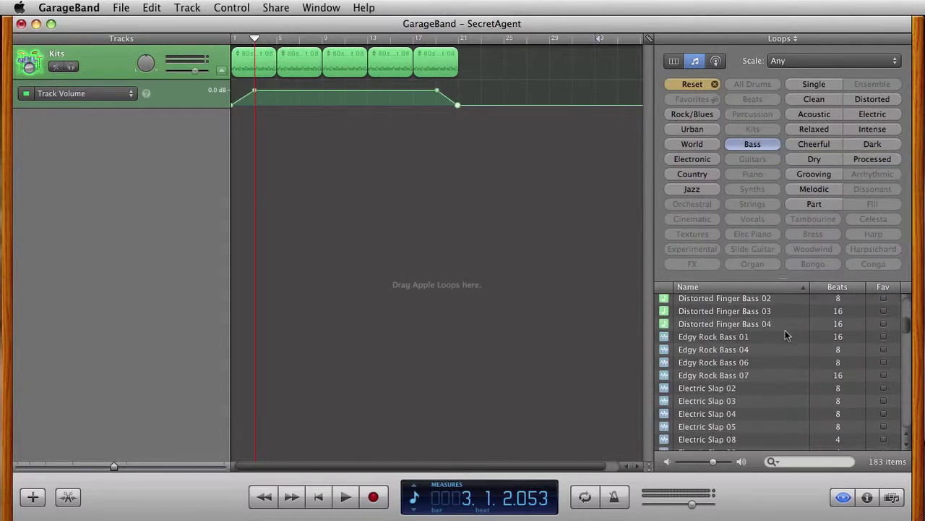
scroll(785, 332, "down", 10)
scroll(784, 333, "down", 5)
scroll(784, 334, "up", 3)
scroll(784, 334, "up", 3)
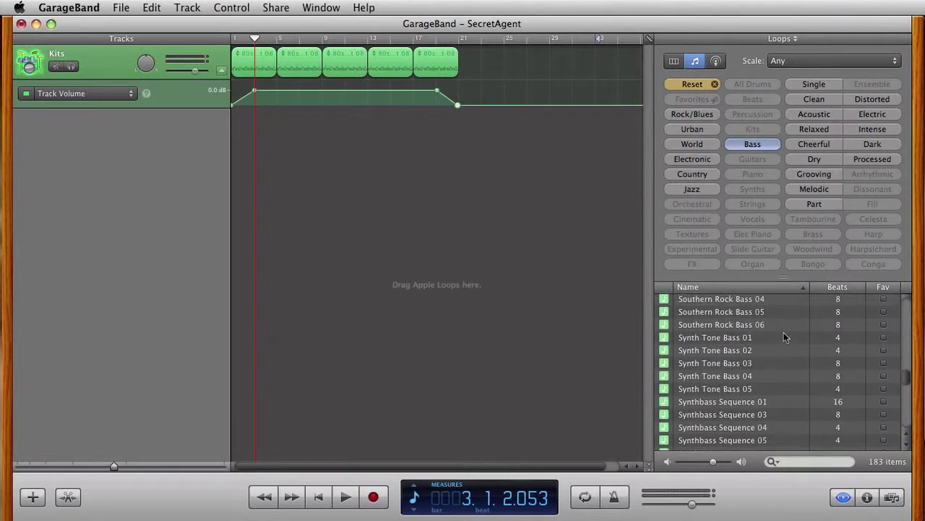
scroll(783, 332, "up", 5)
scroll(784, 332, "up", 2)
scroll(784, 333, "up", 3)
scroll(784, 332, "up", 2)
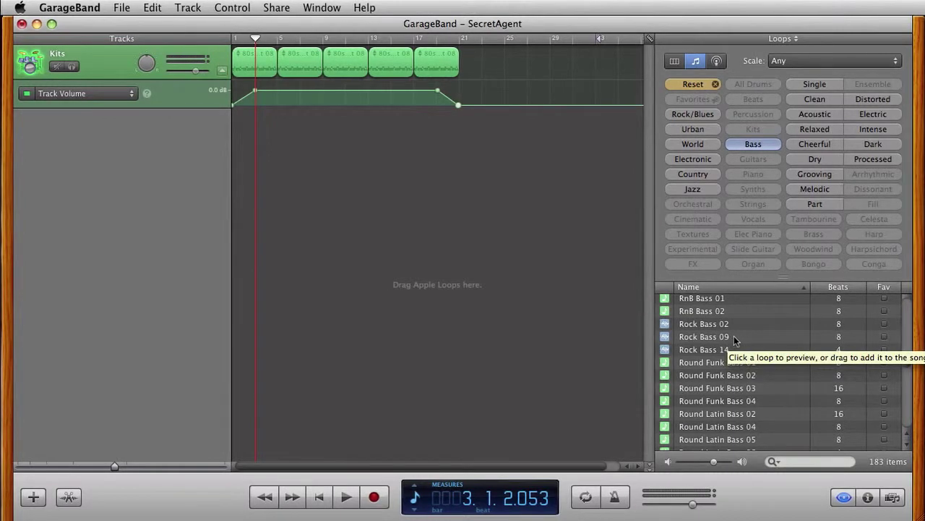
Step: Create an Elec Bass track with Rock Bass 09 regions starting at bar 5
left_click_drag(734, 335, 277, 131)
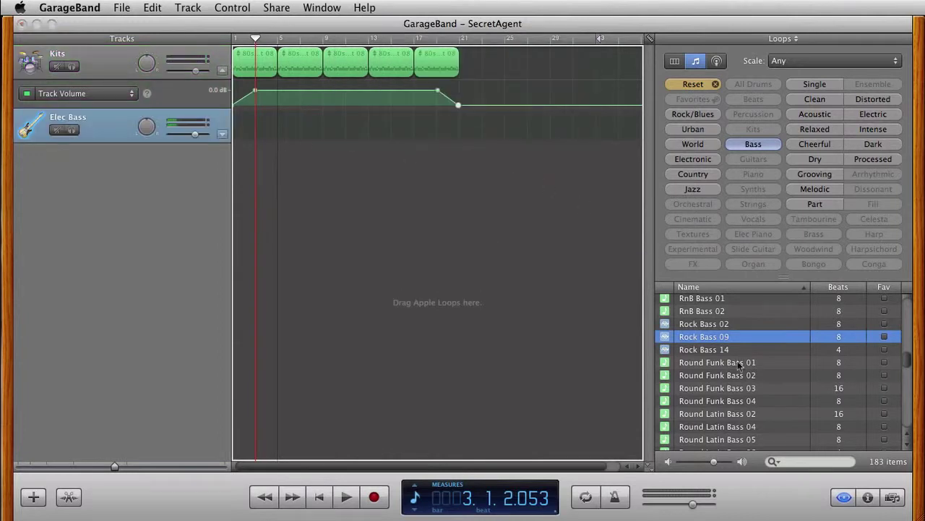
mouse_move(736, 335)
left_mouse_down()
mouse_move(630, 309)
mouse_move(290, 129)
left_mouse_up()
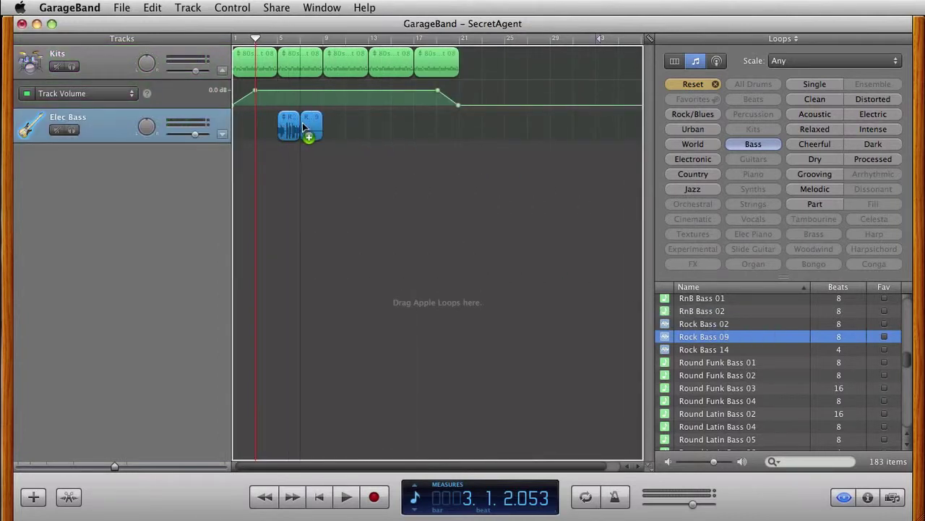
left_click_drag(303, 126, 303, 126)
left_click_drag(721, 336, 327, 134)
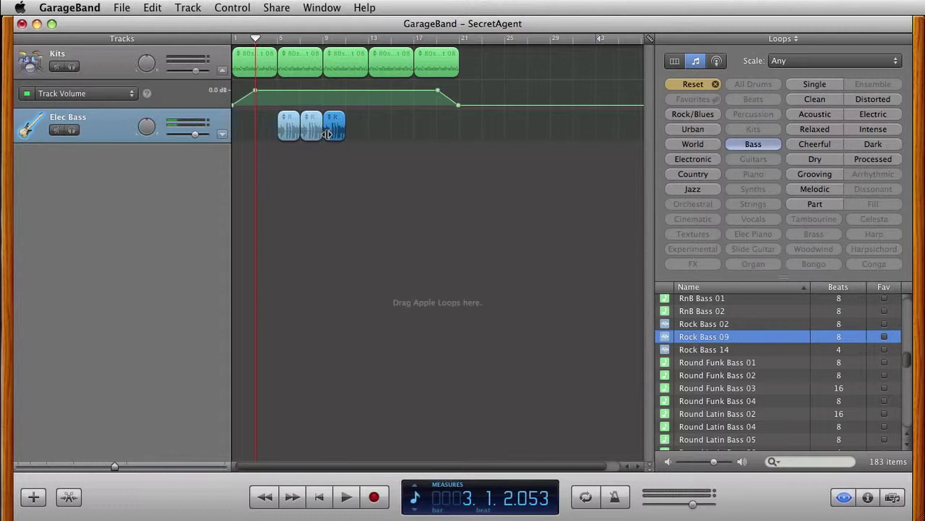
Step: Add five Electric Slap 09 regions after the Rock Bass loops
left_click_drag(910, 362, 909, 334)
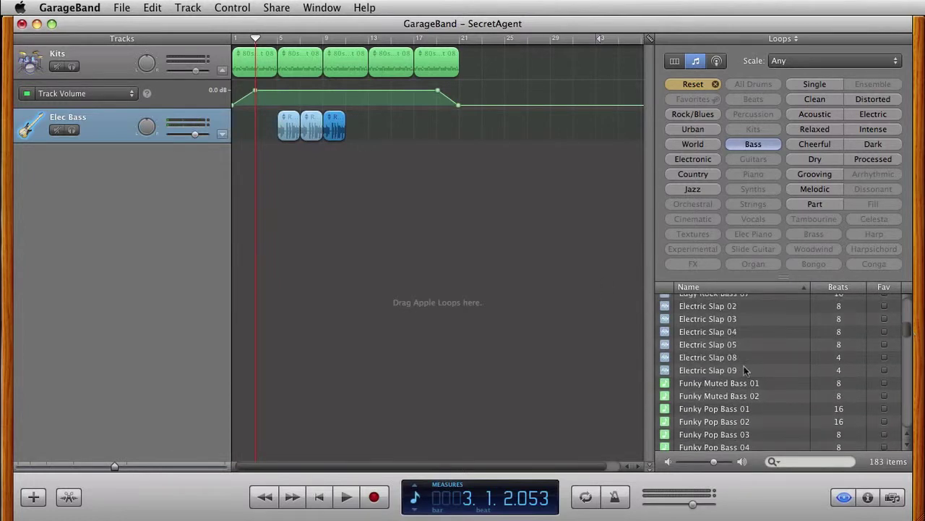
left_click_drag(745, 370, 353, 137)
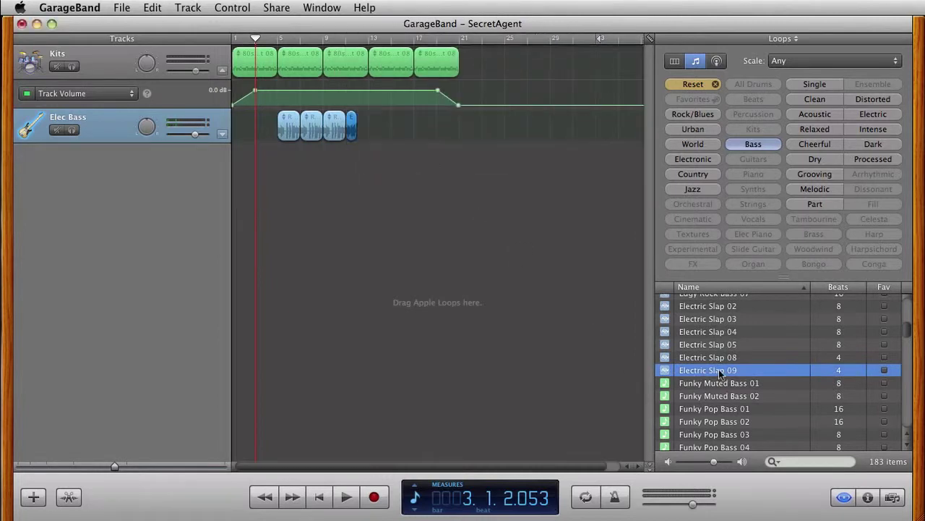
left_click_drag(719, 373, 361, 134)
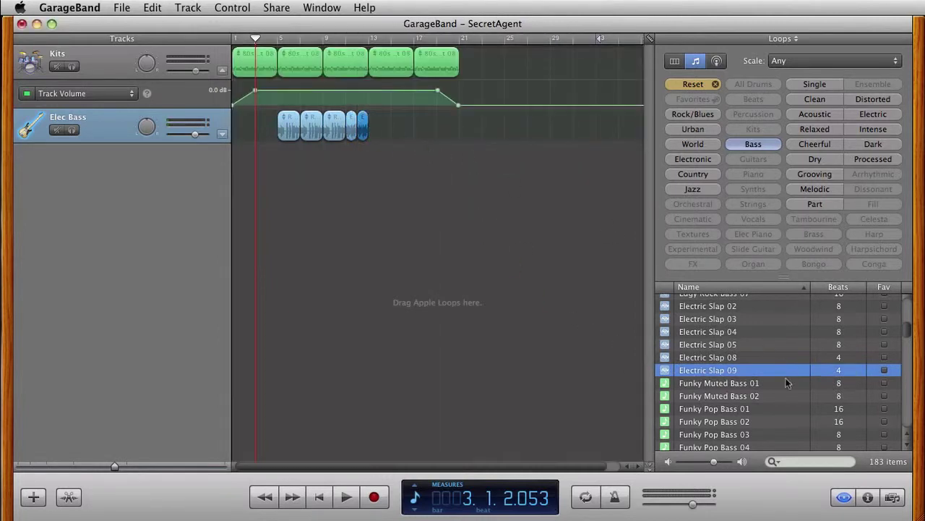
left_click_drag(724, 372, 370, 137)
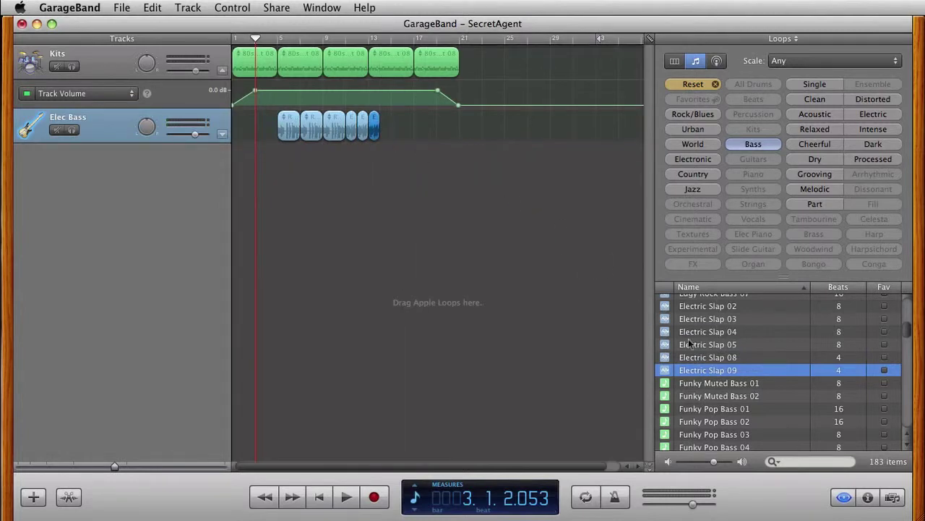
left_click_drag(707, 374, 375, 128)
left_click_drag(718, 374, 389, 133)
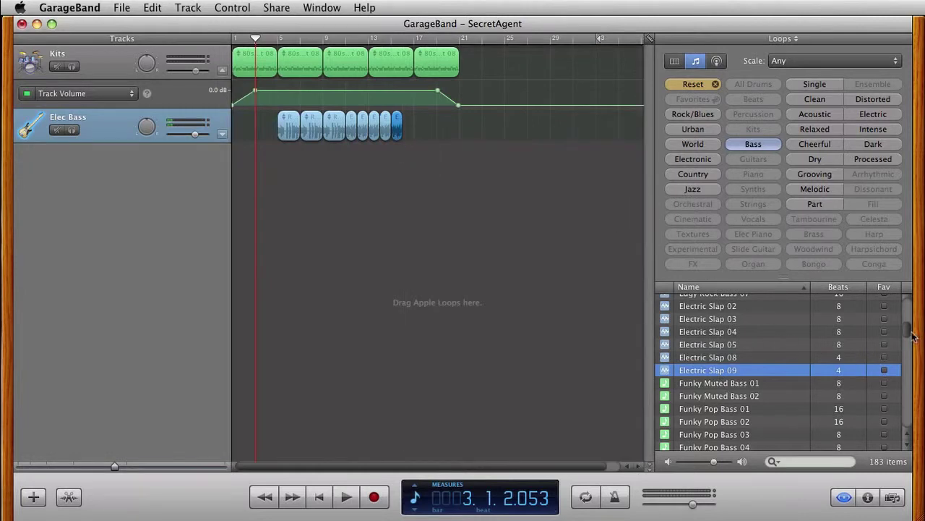
Step: Finish the bass line with more Rock Bass 09 regions up to about bar 19
left_click_drag(909, 328, 907, 360)
left_click_drag(720, 361, 407, 136)
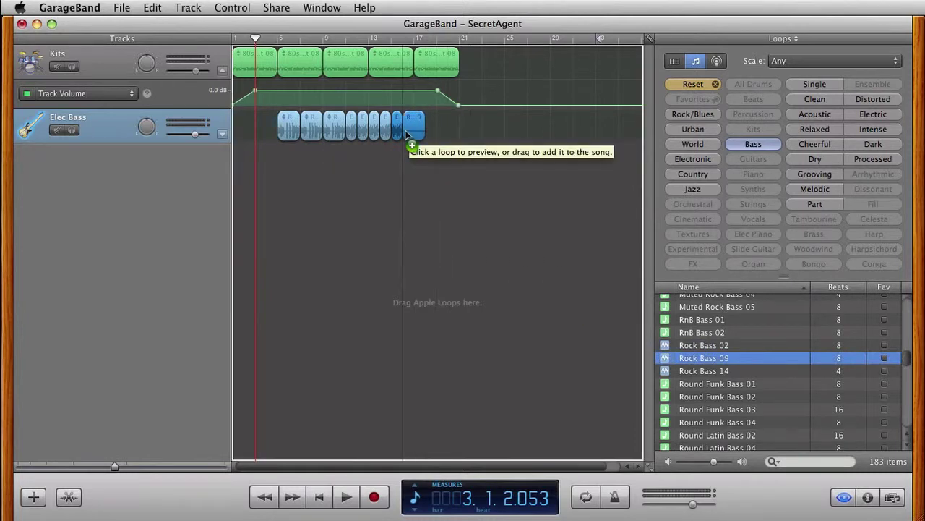
left_click_drag(407, 134, 407, 135)
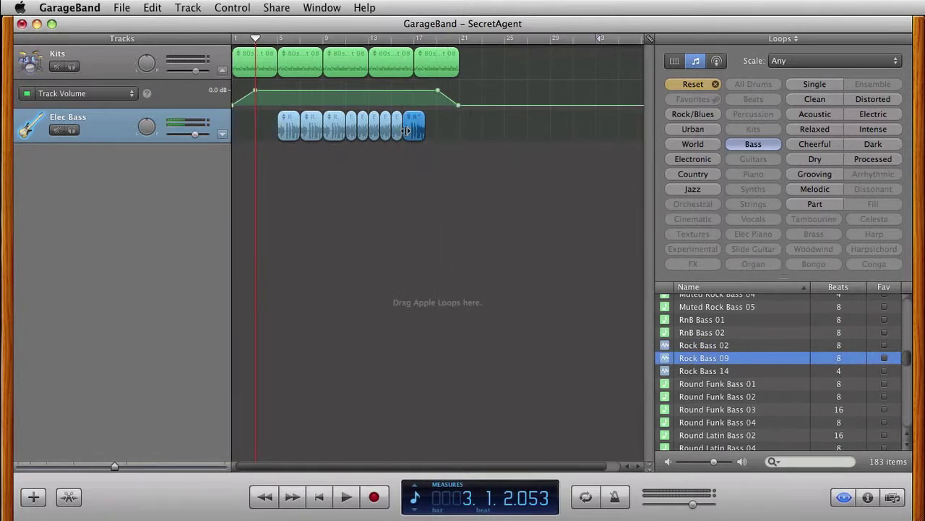
left_click_drag(718, 361, 422, 136)
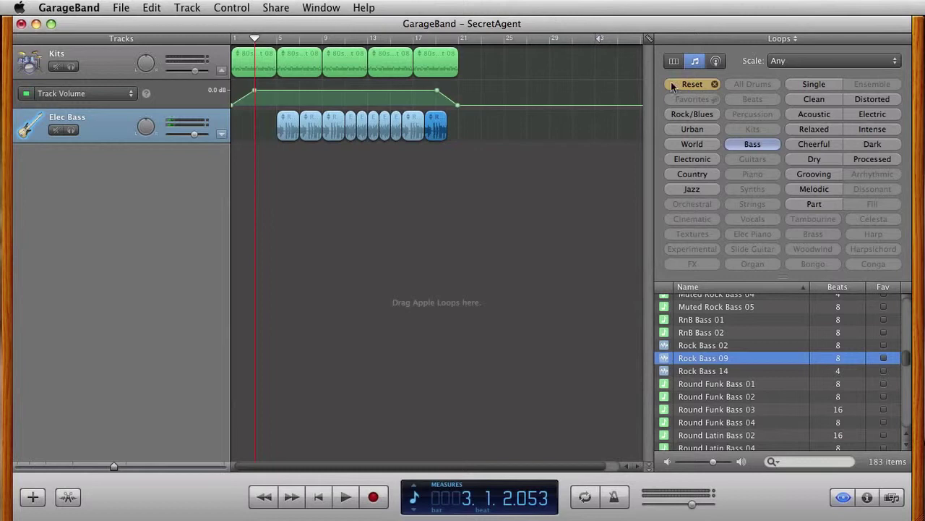
Step: Reset the loop filters and show Rock/Blues loops, scrolling to the Secret Agent guitars
left_click(716, 84)
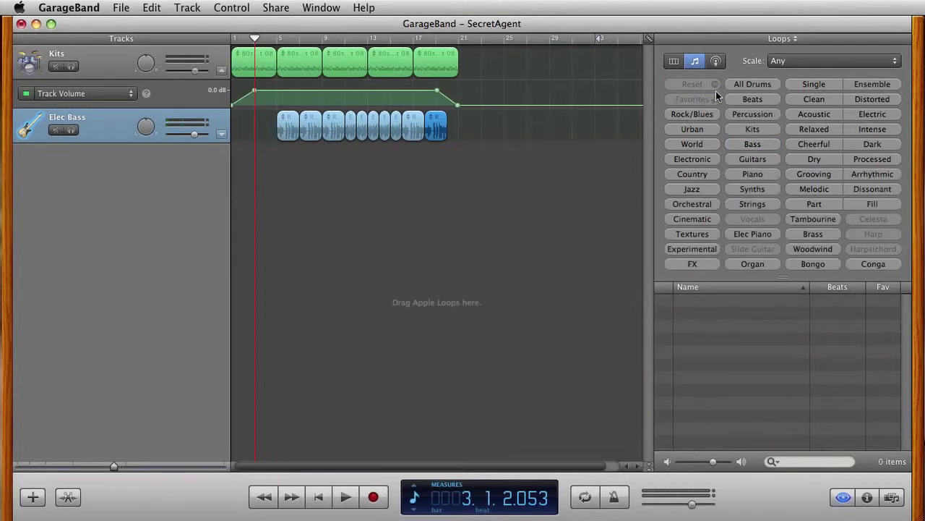
left_click(692, 115)
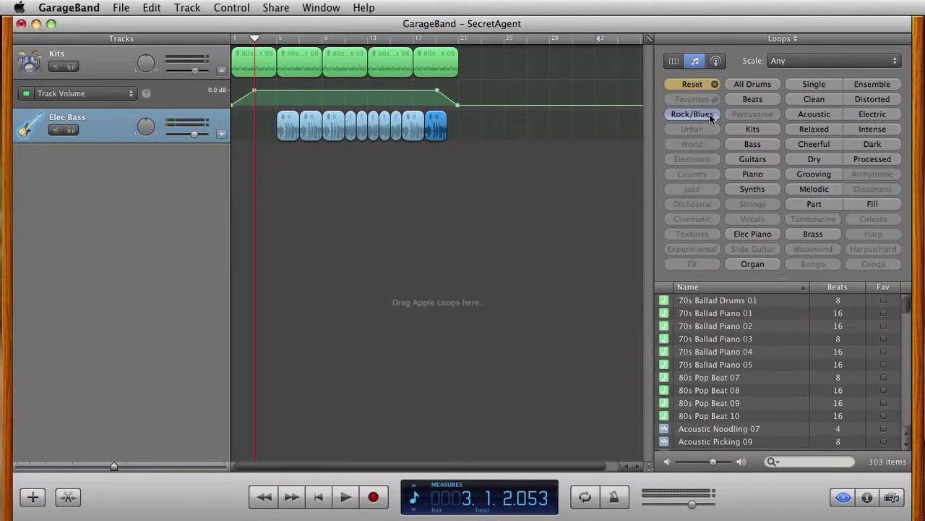
left_click_drag(908, 306, 908, 337)
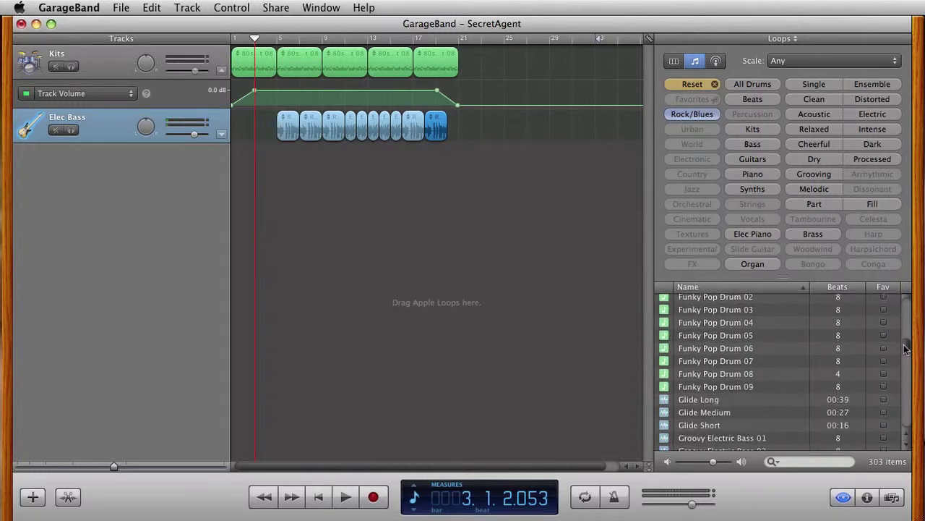
mouse_move(909, 337)
left_mouse_down()
mouse_move(896, 404)
mouse_move(873, 392)
left_mouse_up()
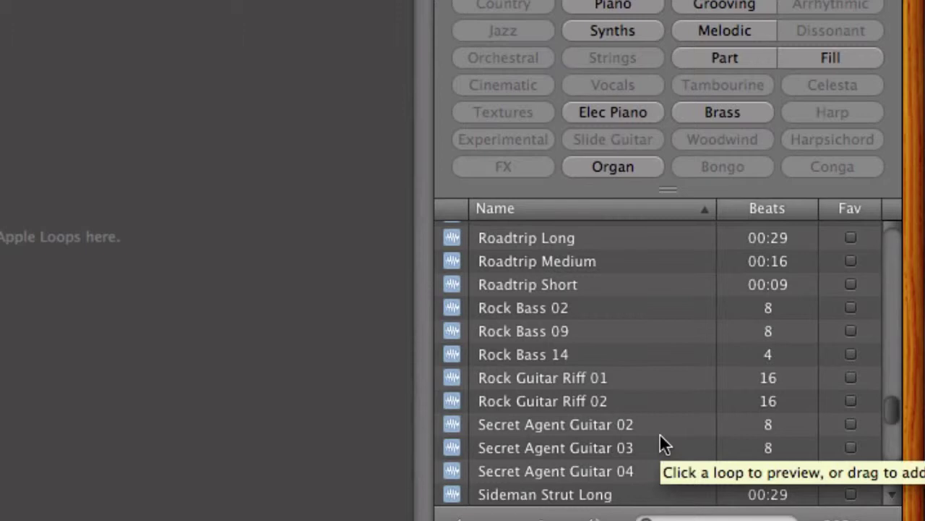
Step: Place Secret Agent Guitar 03 at bars 9 and 13 and Guitar 04 near bar 19
left_click_drag(632, 451, 324, 149)
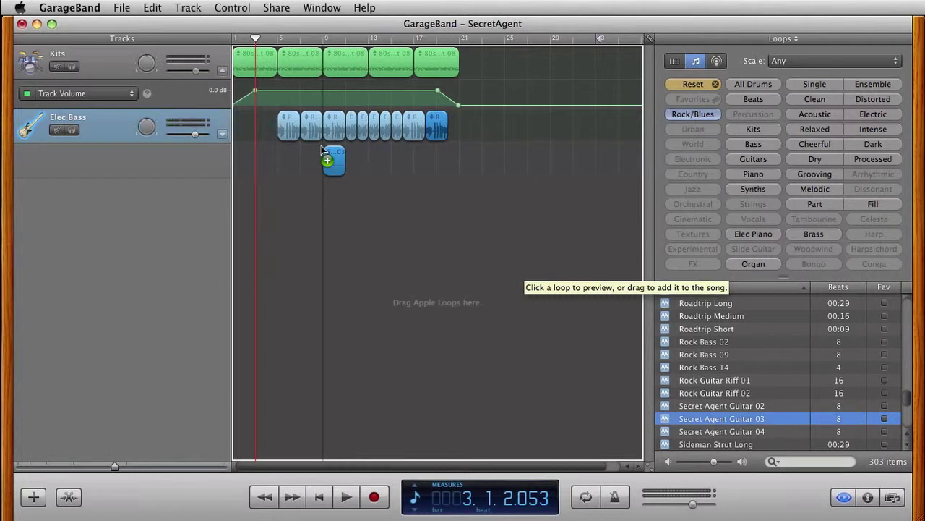
left_click_drag(323, 150, 323, 151)
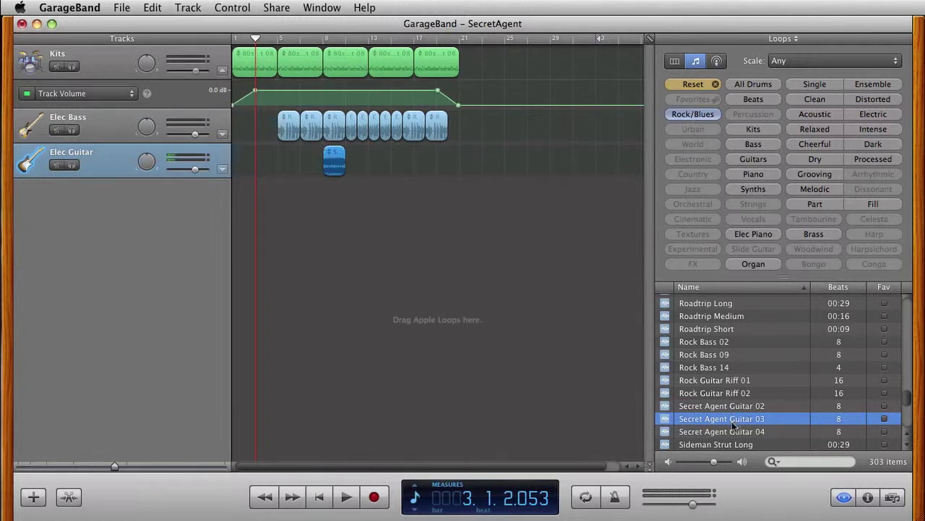
left_click_drag(732, 420, 370, 173)
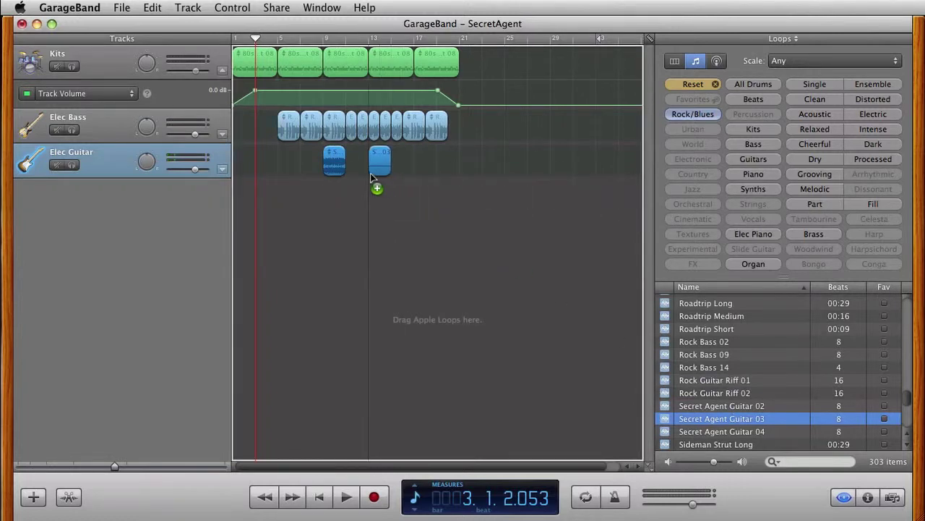
left_click_drag(370, 173, 371, 173)
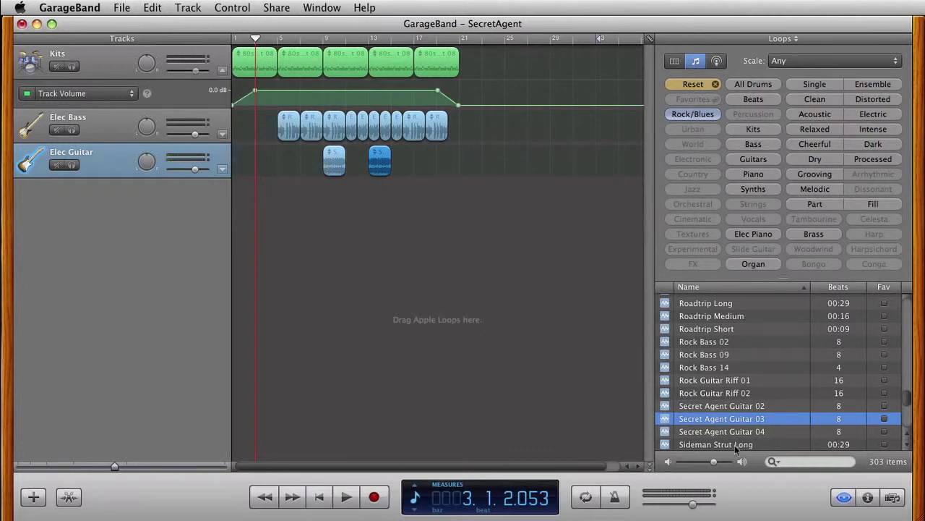
left_click_drag(743, 432, 436, 153)
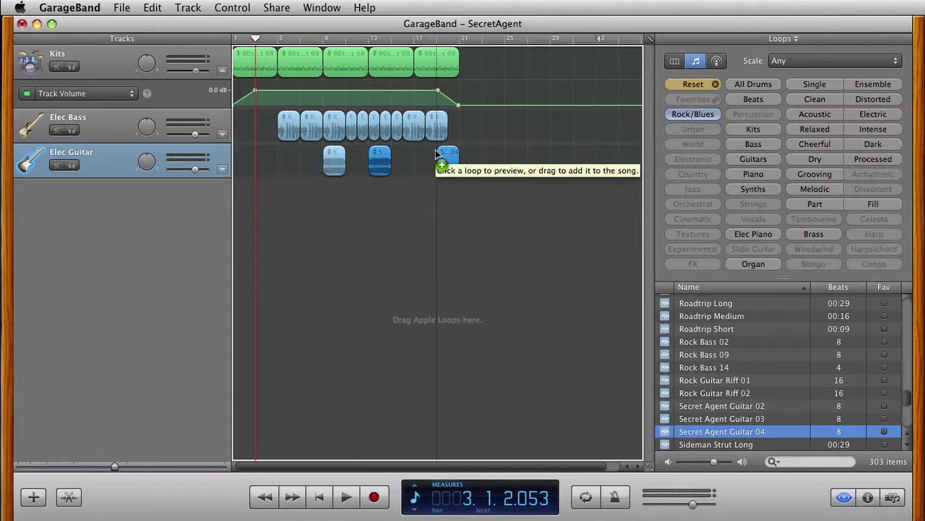
left_click_drag(436, 153, 437, 154)
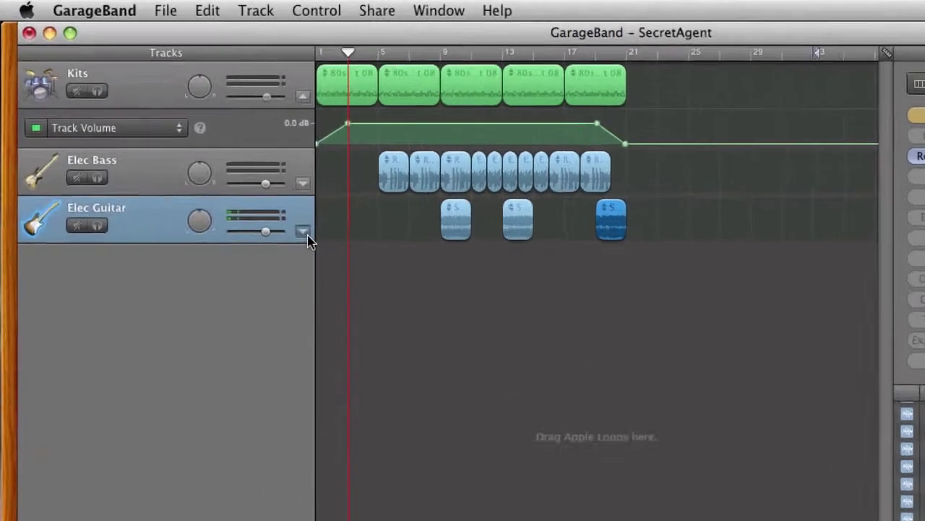
Step: Drag the Elec Guitar volume point after its last region down to about -16.4 dB
left_click(223, 170)
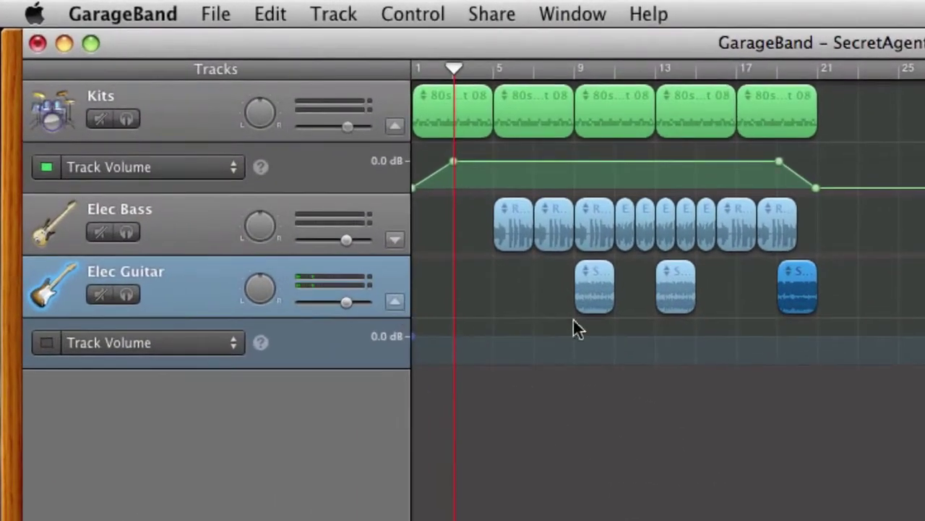
left_click(801, 337)
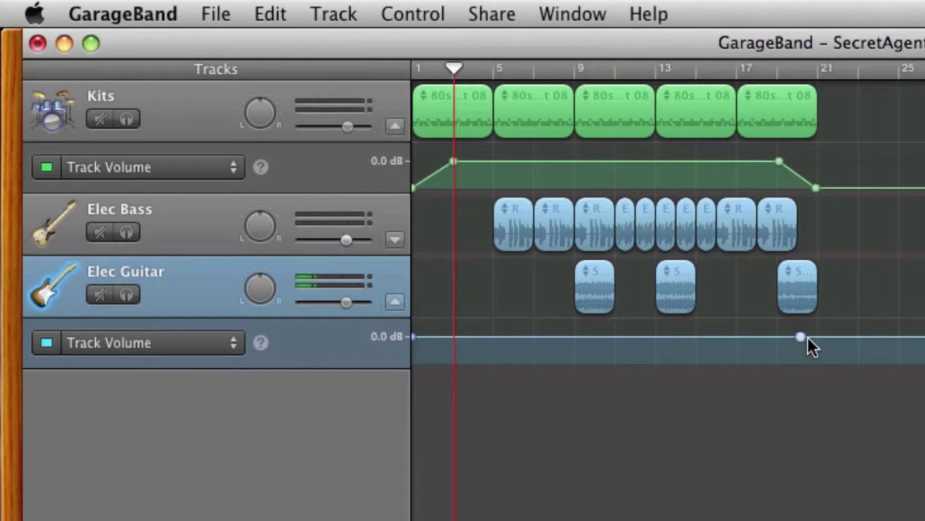
left_click_drag(816, 336, 816, 364)
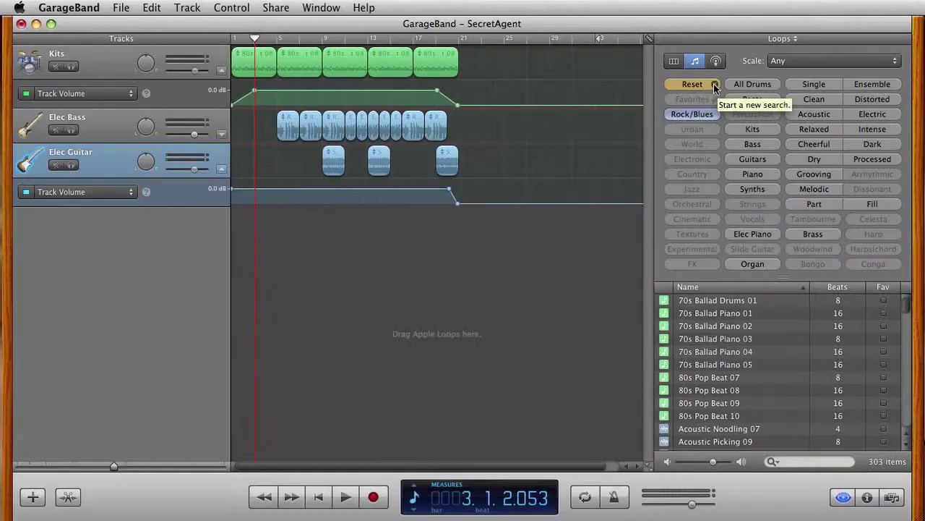
Step: Reset the loop filters and show Percussion loops
left_click(714, 85)
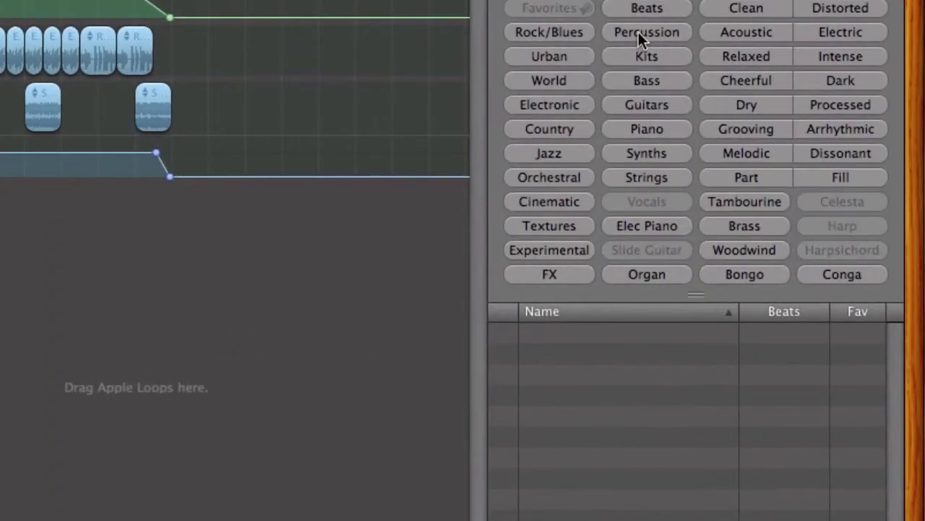
left_click(639, 35)
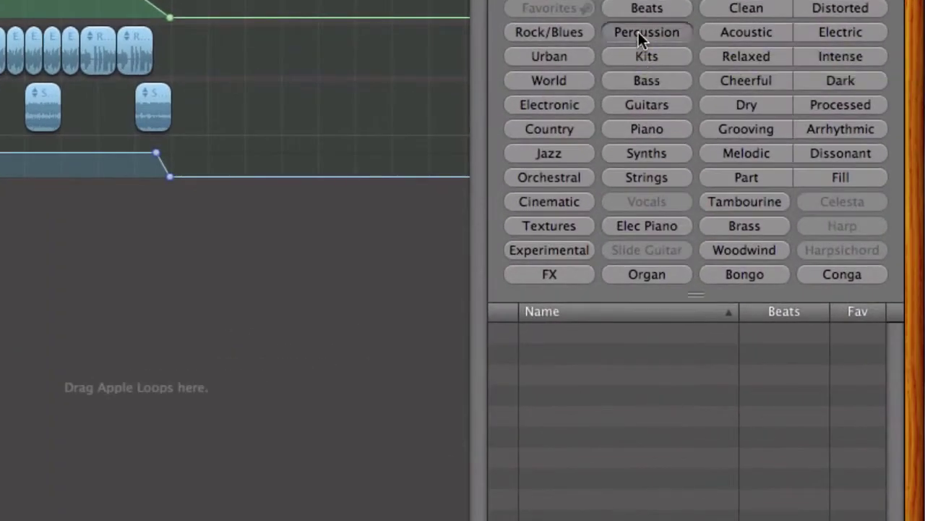
left_click_drag(897, 352, 897, 434)
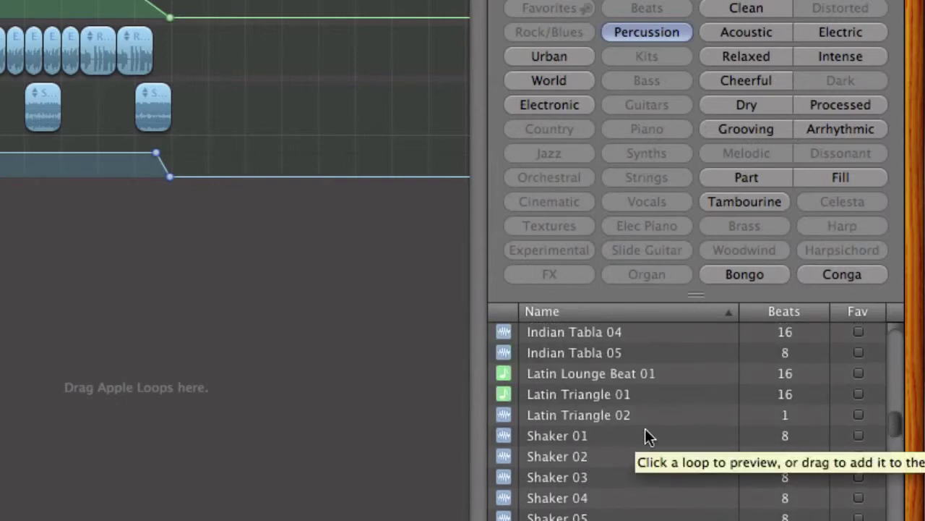
Step: Drag Shaker 01 onto a new track at bars 5, 9, 17 and 21
mouse_move(645, 433)
left_mouse_down()
mouse_move(332, 250)
mouse_move(306, 252)
left_mouse_up()
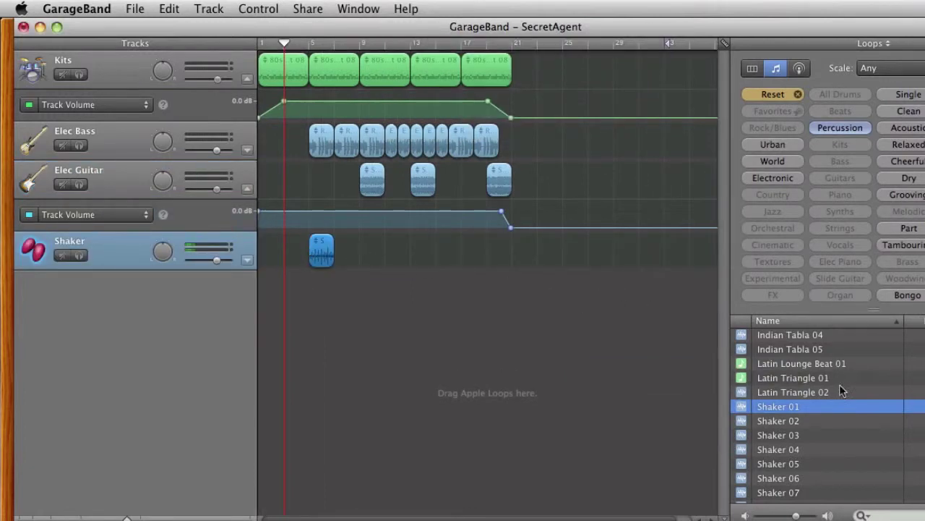
mouse_move(797, 410)
left_mouse_down()
mouse_move(405, 258)
mouse_move(363, 259)
left_mouse_up()
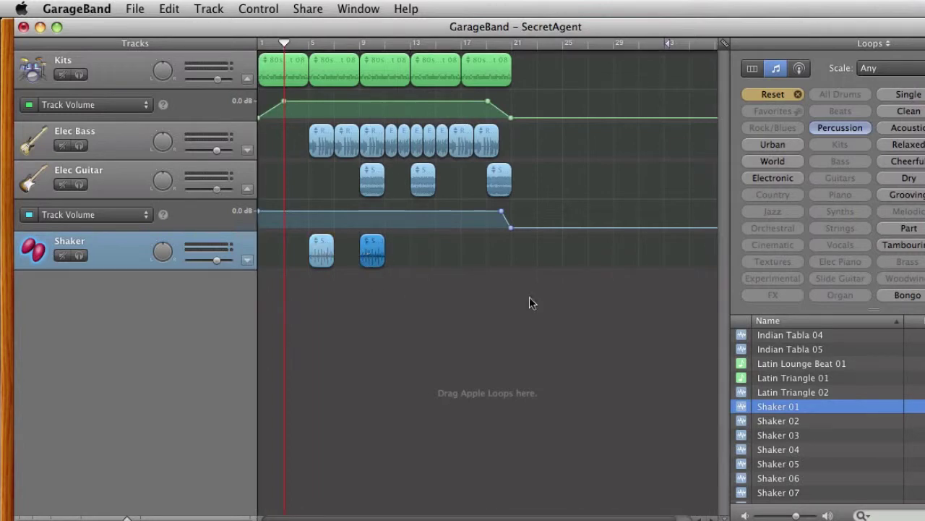
scroll(831, 456, "down", 5)
scroll(853, 470, "up", 2)
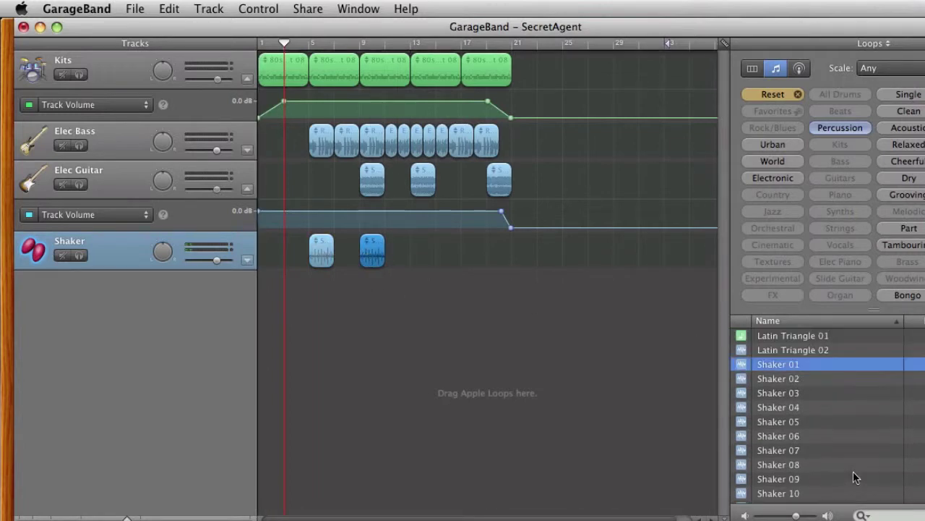
mouse_move(792, 364)
left_mouse_down()
mouse_move(494, 255)
mouse_move(463, 258)
left_mouse_up()
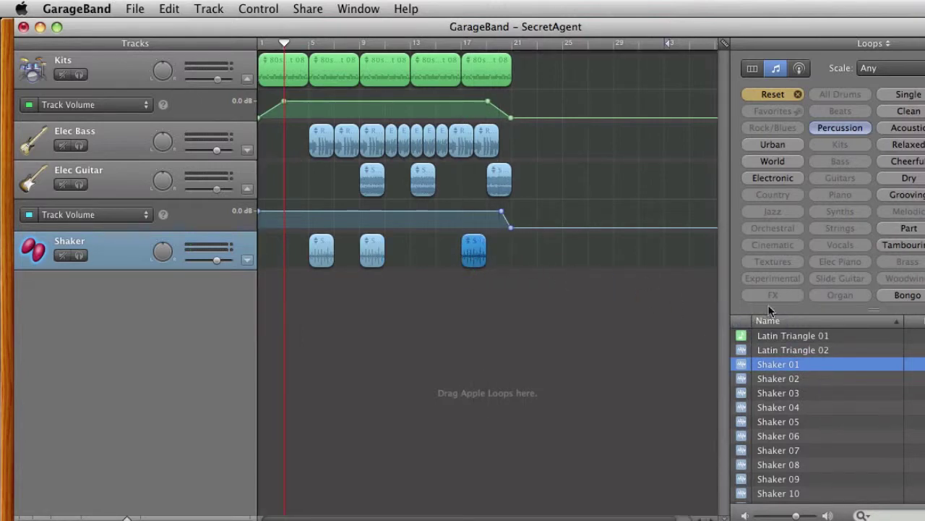
left_click_drag(790, 363, 514, 250)
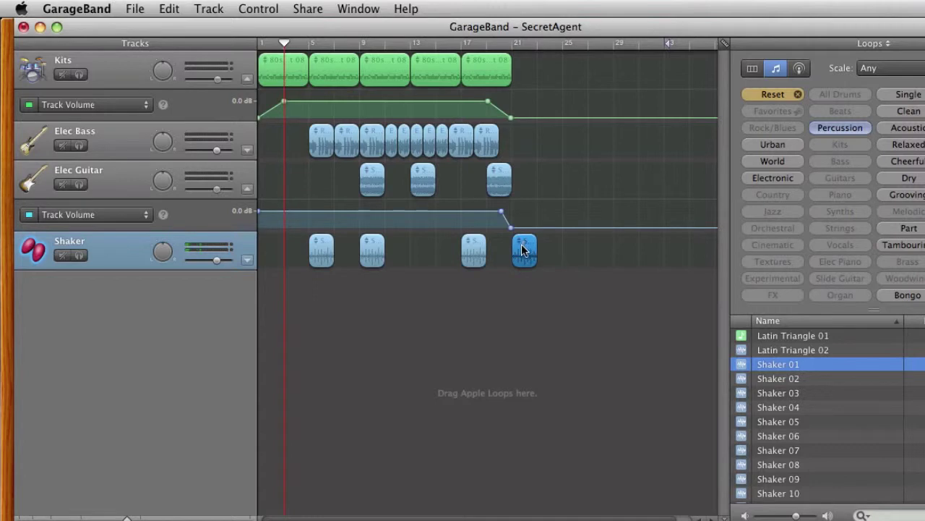
Step: Select the bar-21 Shaker region, delete it, then undo the deletion
left_click(477, 252)
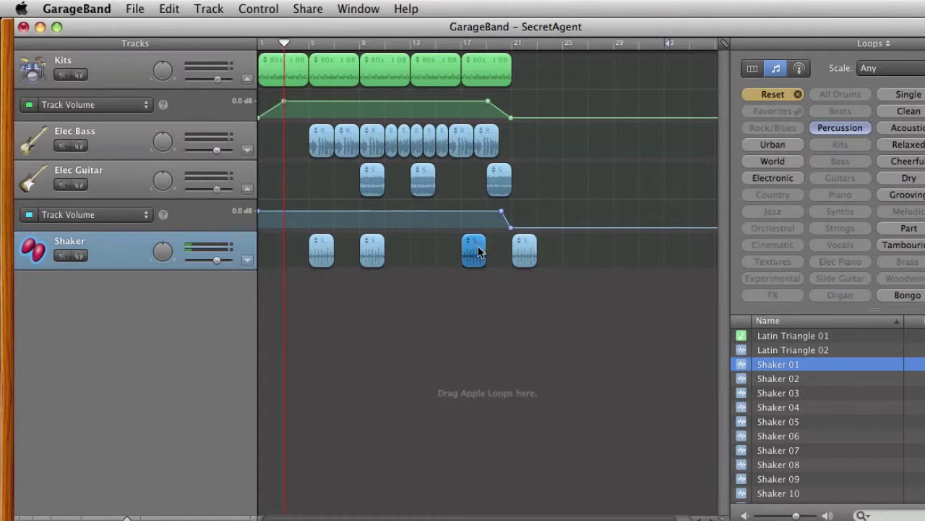
left_click(525, 256)
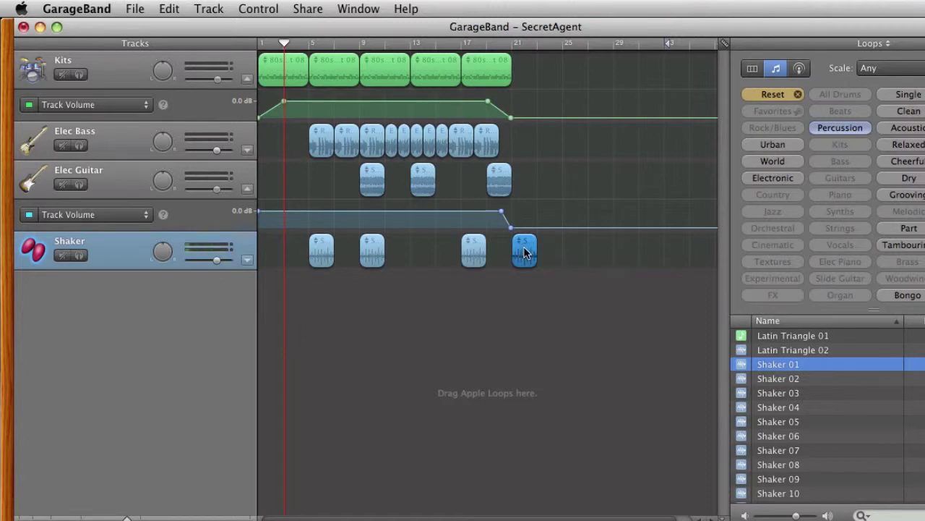
key("Delete")
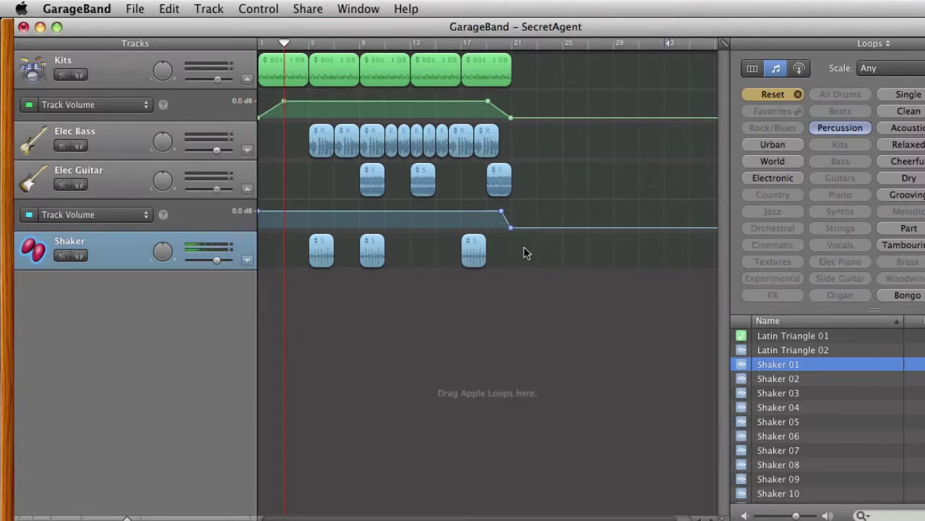
left_click(170, 8)
left_click(176, 27)
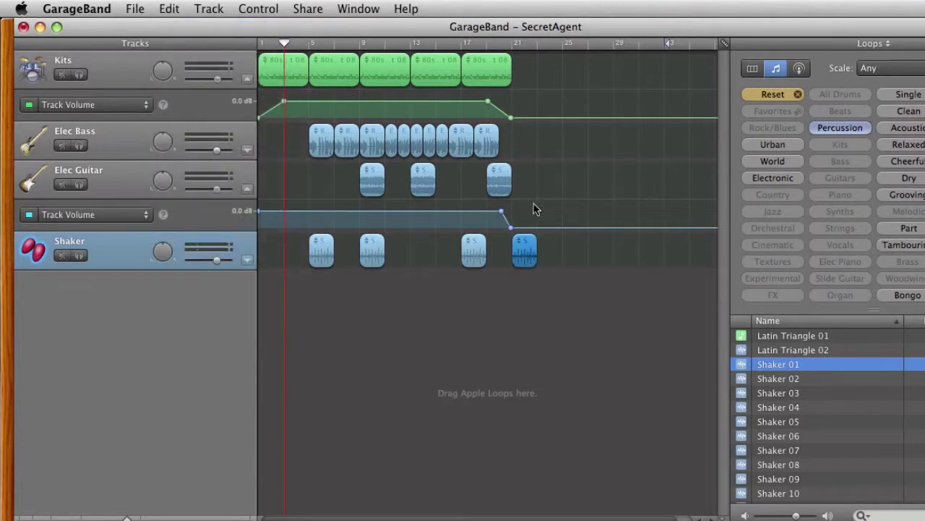
Step: Delete the bar-21 Shaker region again with Edit > Delete
left_click(167, 9)
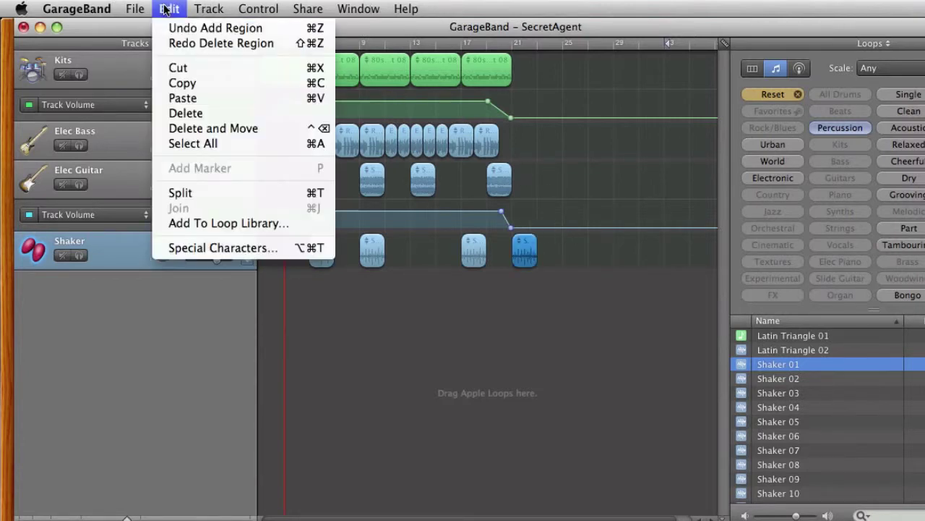
left_click(202, 114)
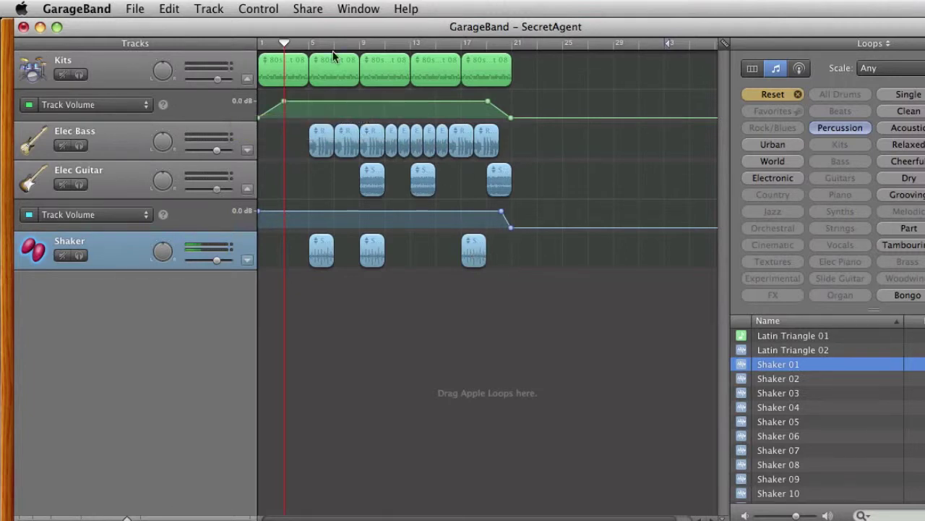
left_click(170, 9)
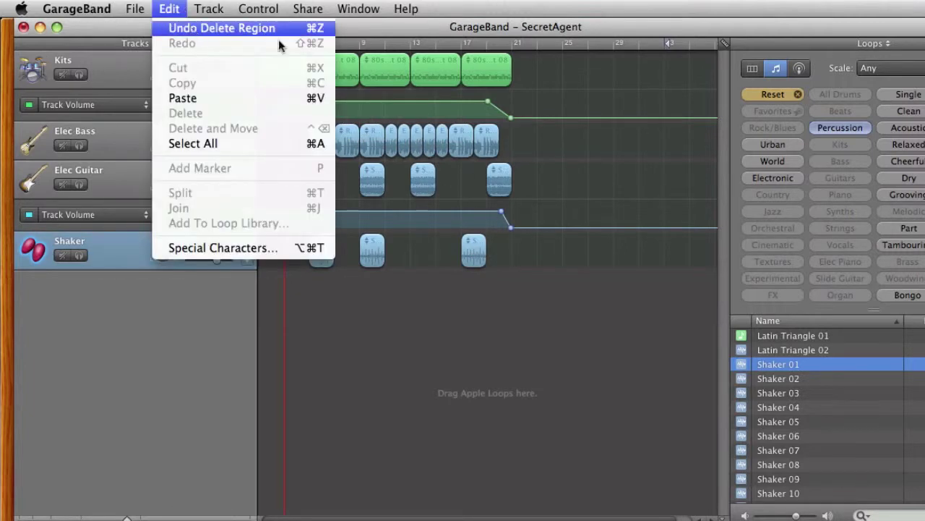
left_click(553, 253)
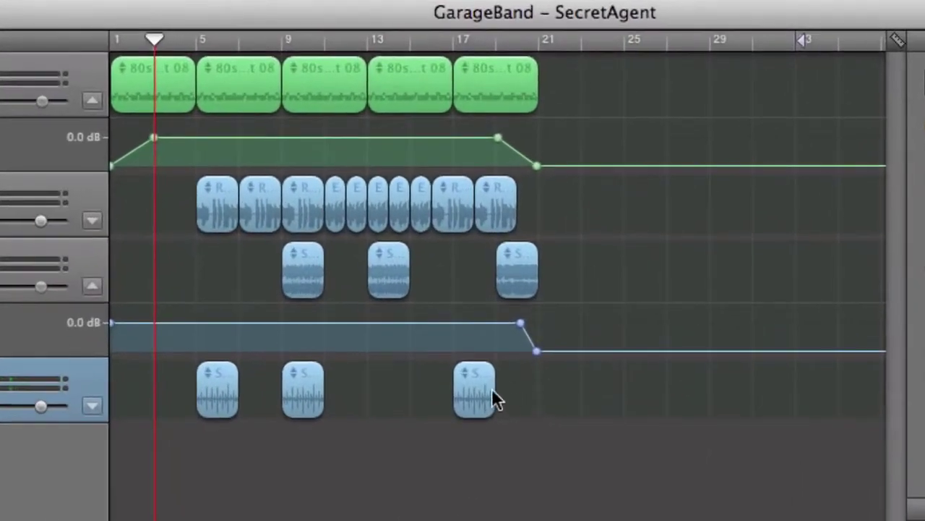
left_click(483, 257)
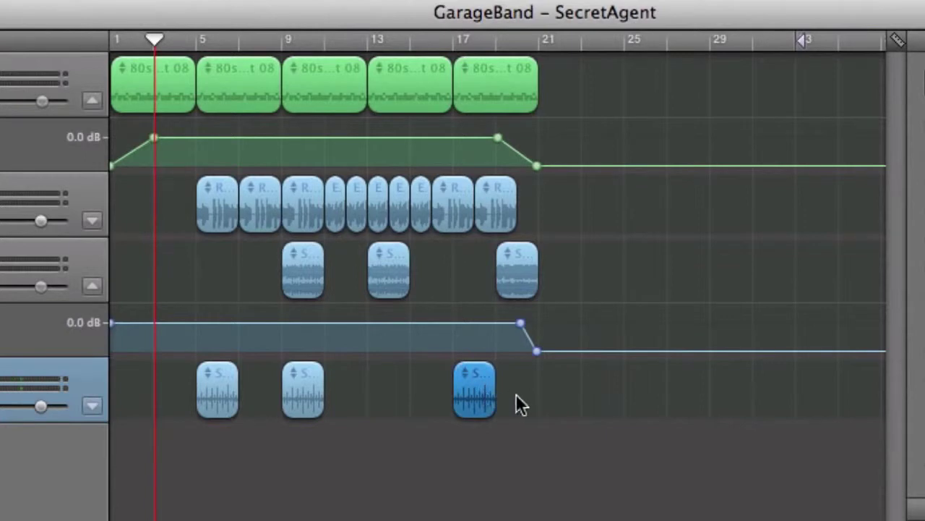
left_click(516, 395)
mouse_move(492, 406)
left_mouse_down()
mouse_move(478, 406)
mouse_move(486, 406)
left_mouse_up()
mouse_move(500, 378)
left_mouse_down()
mouse_move(549, 374)
mouse_move(498, 375)
left_mouse_up()
mouse_move(498, 368)
left_mouse_down()
mouse_move(673, 369)
mouse_move(498, 362)
left_mouse_up()
left_click(599, 396)
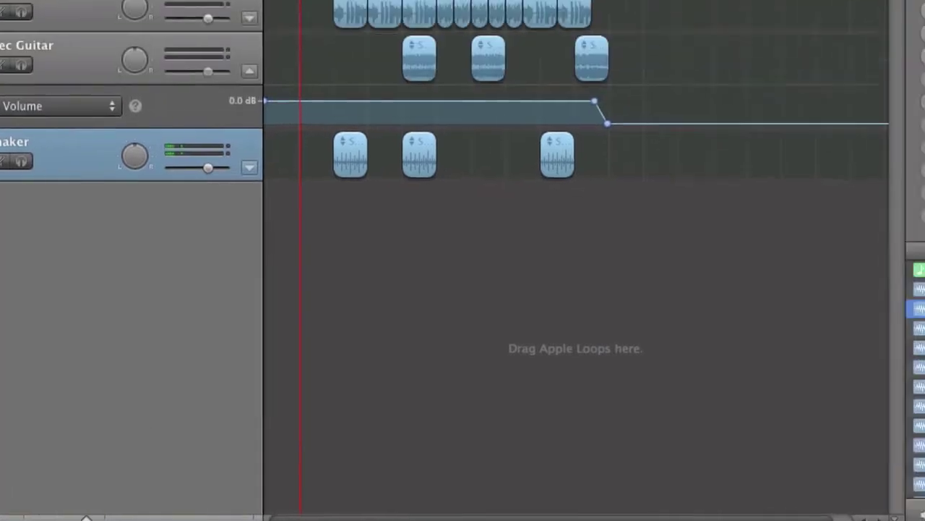
Step: Add a Real Instrument (microphone) track, named No Effects, below the Shaker track
left_click(57, 462)
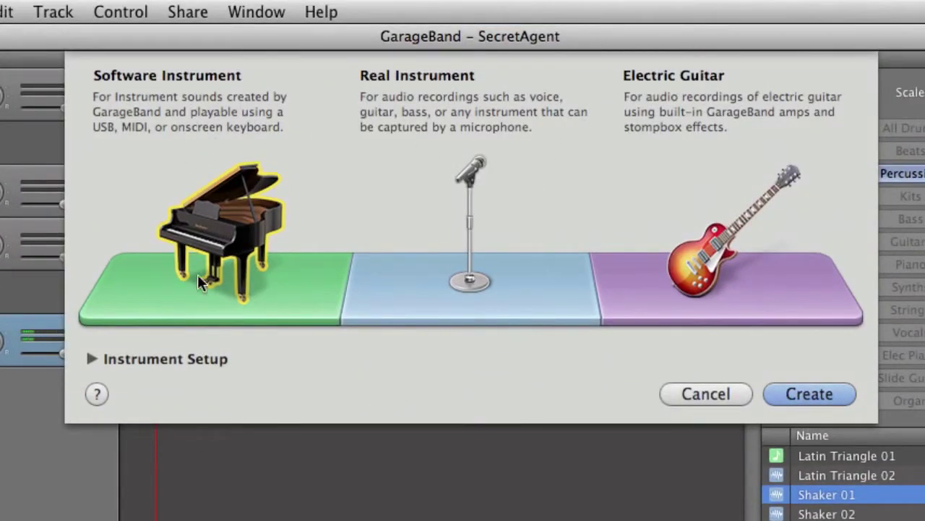
left_click(466, 178)
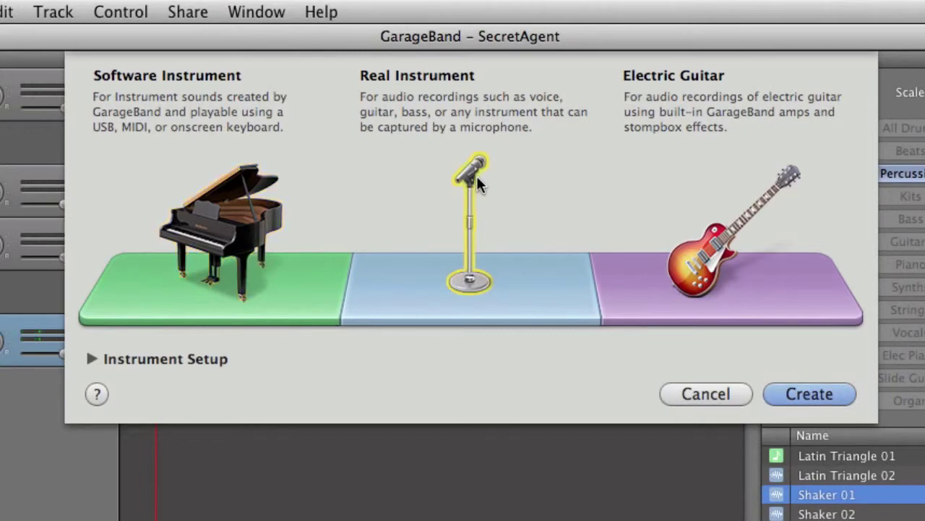
left_click(836, 394)
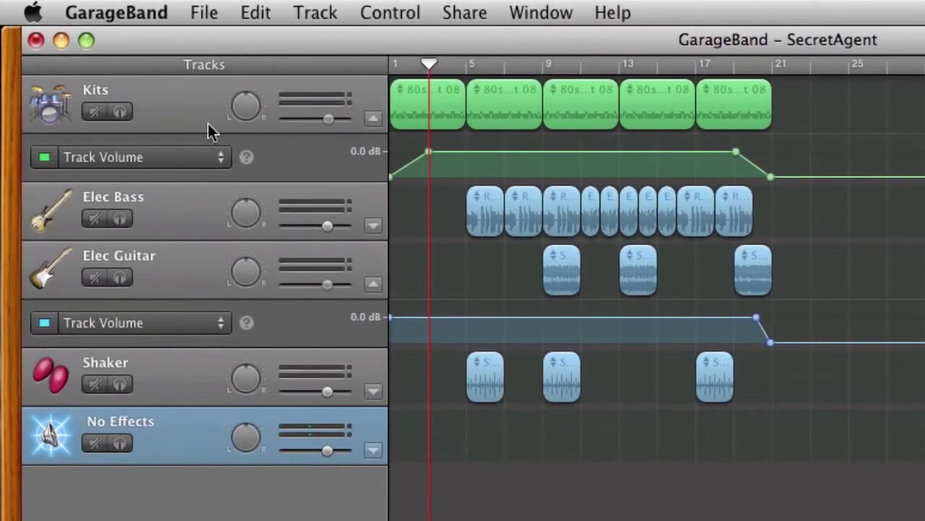
Step: Mute the Kits, Elec Bass, Elec Guitar and Shaker loop tracks
left_click(96, 113)
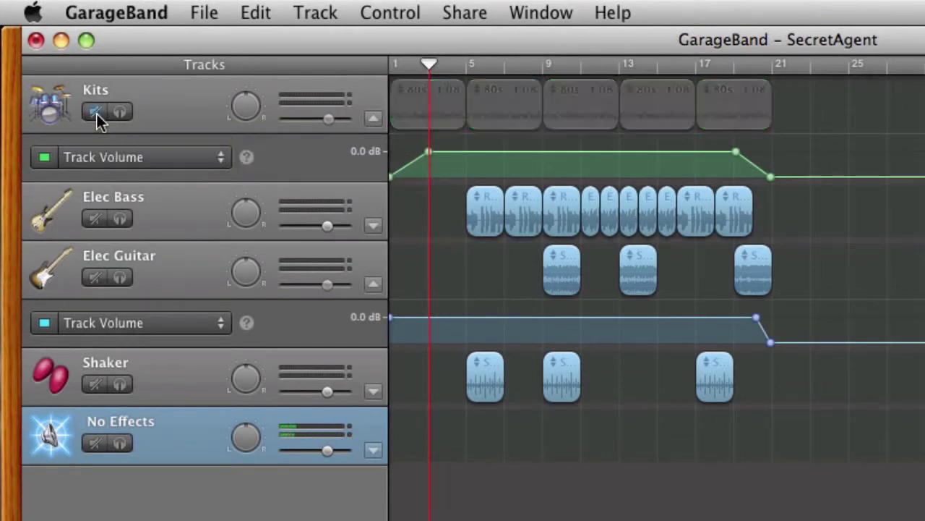
left_click(97, 220)
left_click(95, 276)
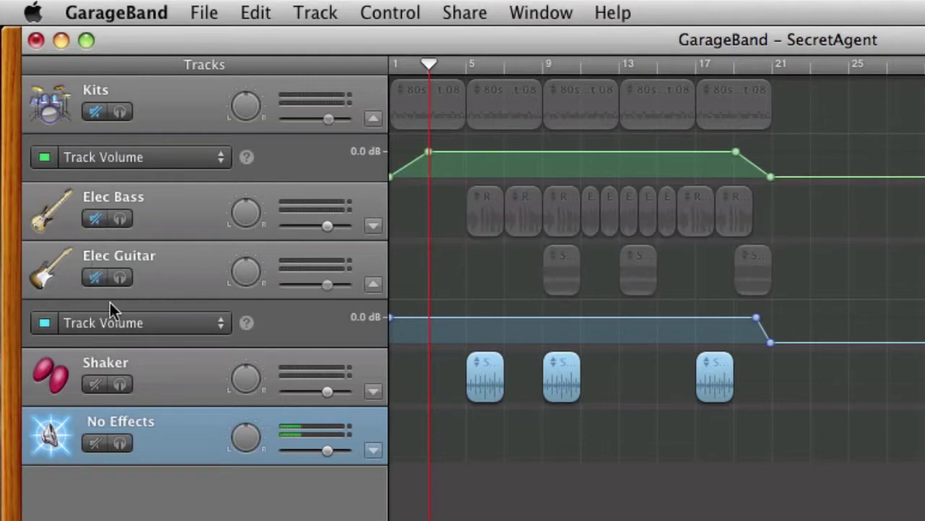
left_click(97, 379)
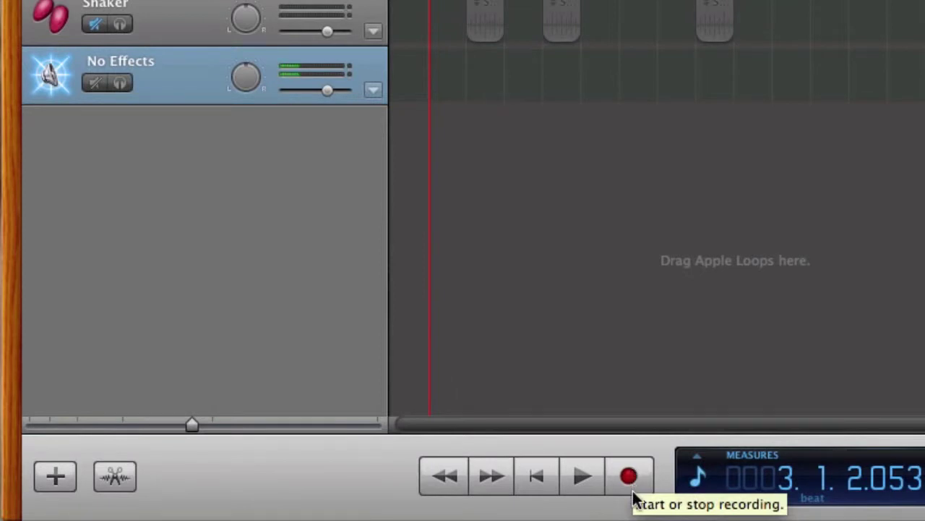
Step: Record a short voice take on No Effects, then play it back from bar 3
left_click(631, 483)
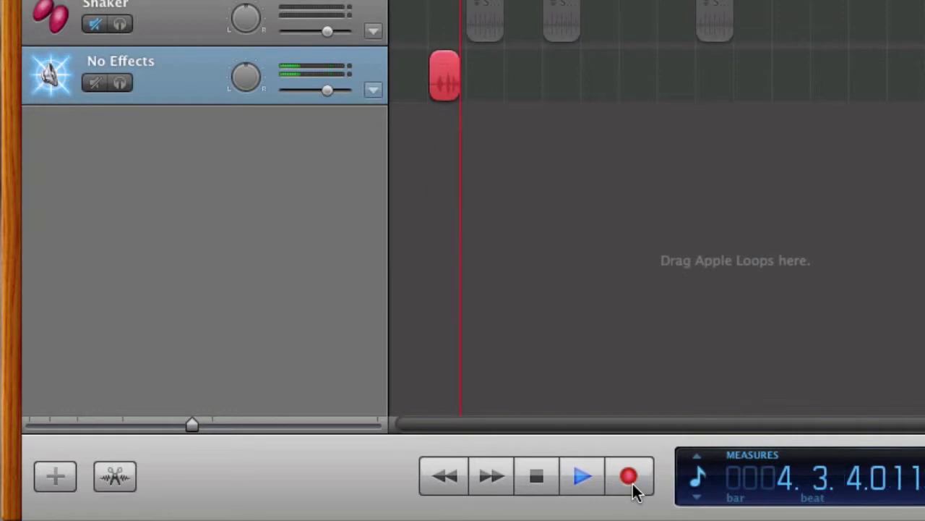
left_click(629, 476)
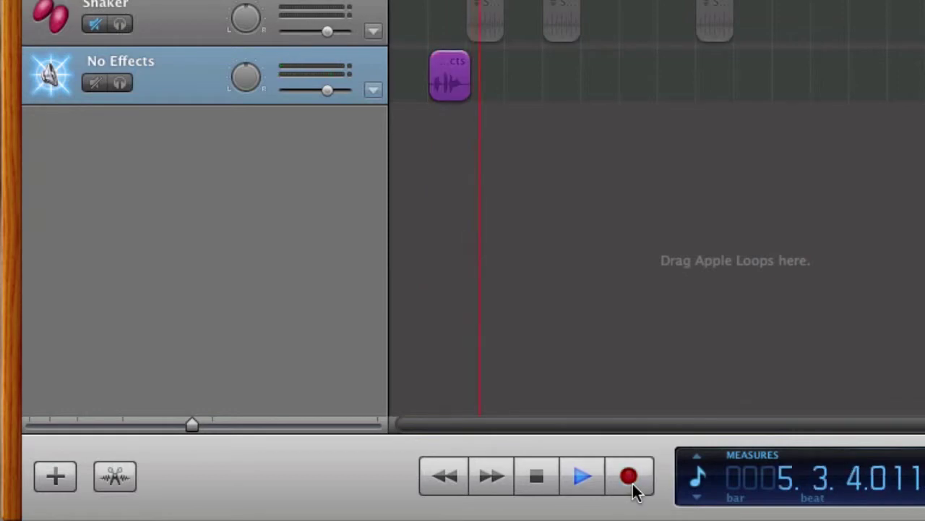
left_click(582, 478)
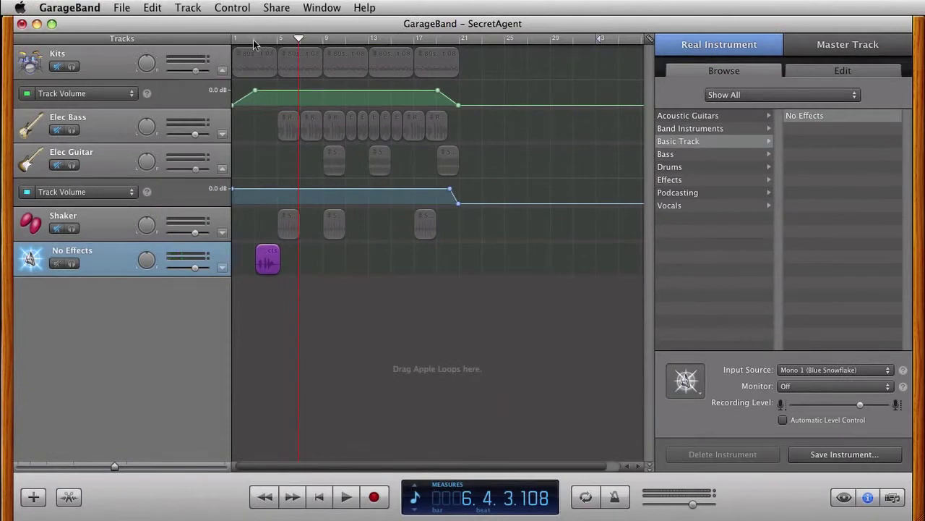
left_click(255, 39)
left_click(349, 504)
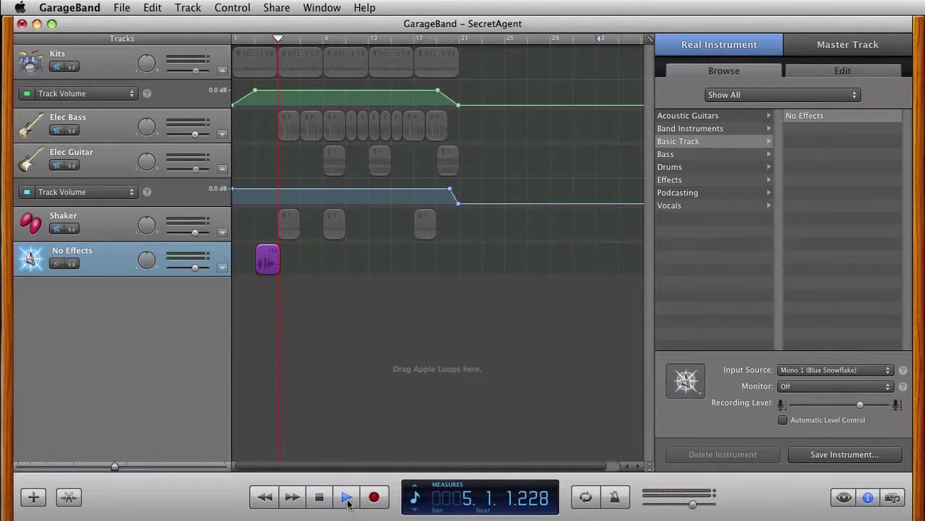
Step: Stop playback and apply the Vocals category's Deeper Vocals preset to the voice track
left_click(348, 499)
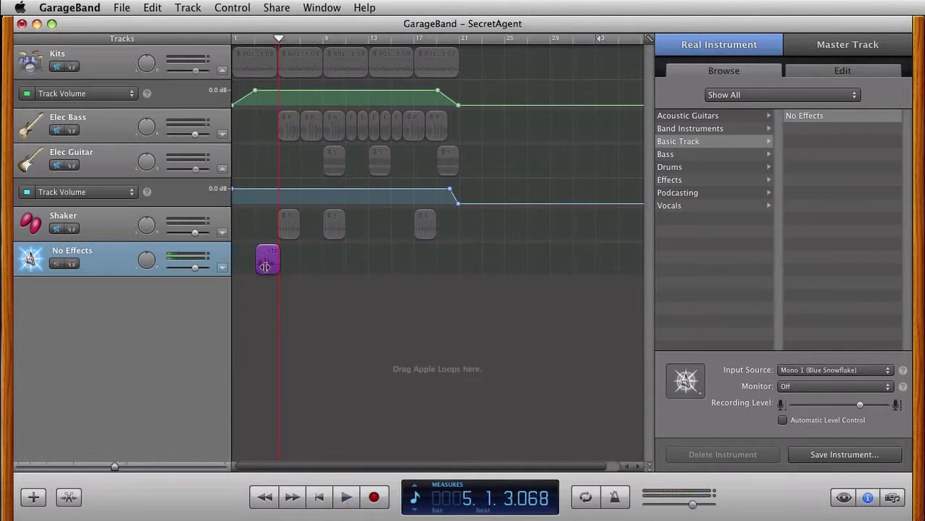
key("Left")
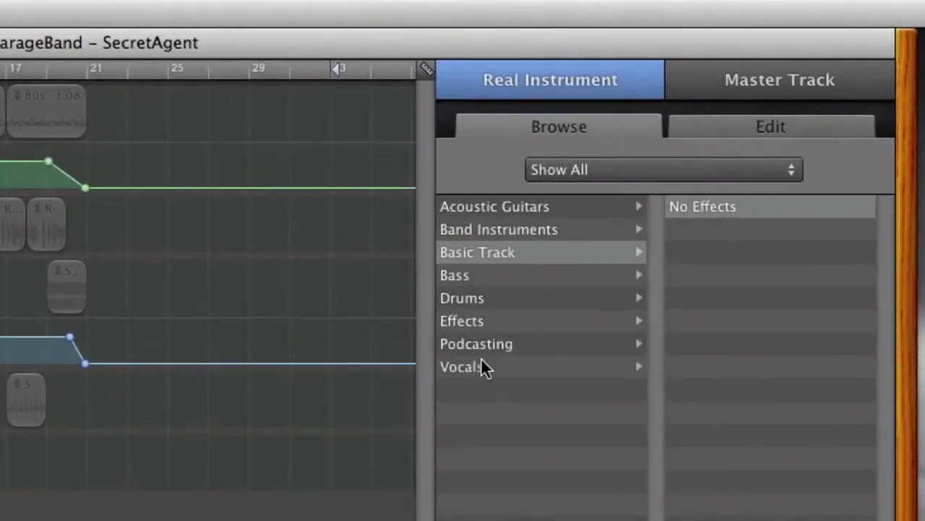
left_click(682, 206)
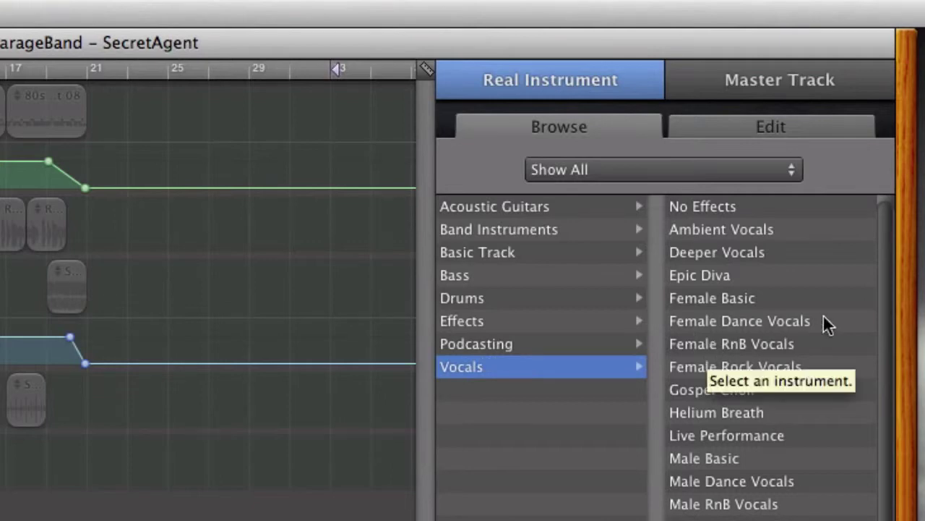
scroll(892, 318, "down", 1)
scroll(889, 322, "down", 1)
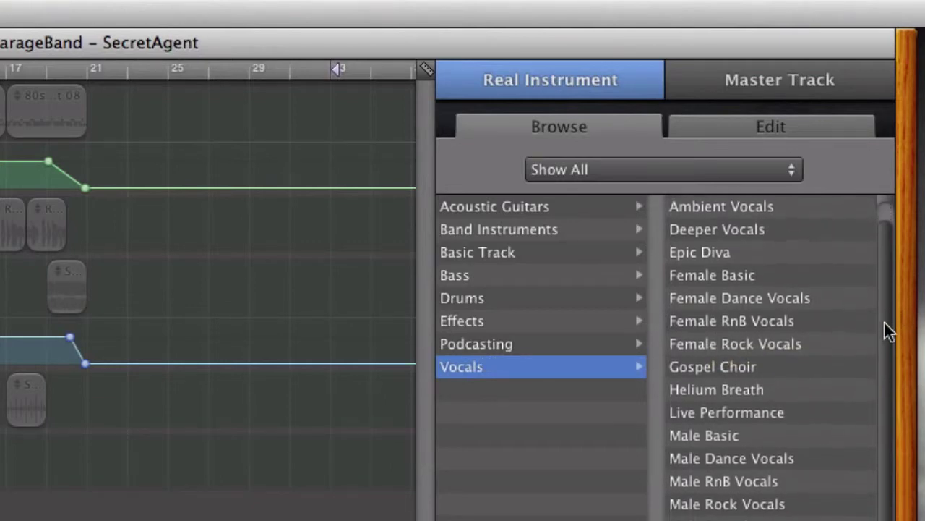
scroll(884, 344, "down", 1)
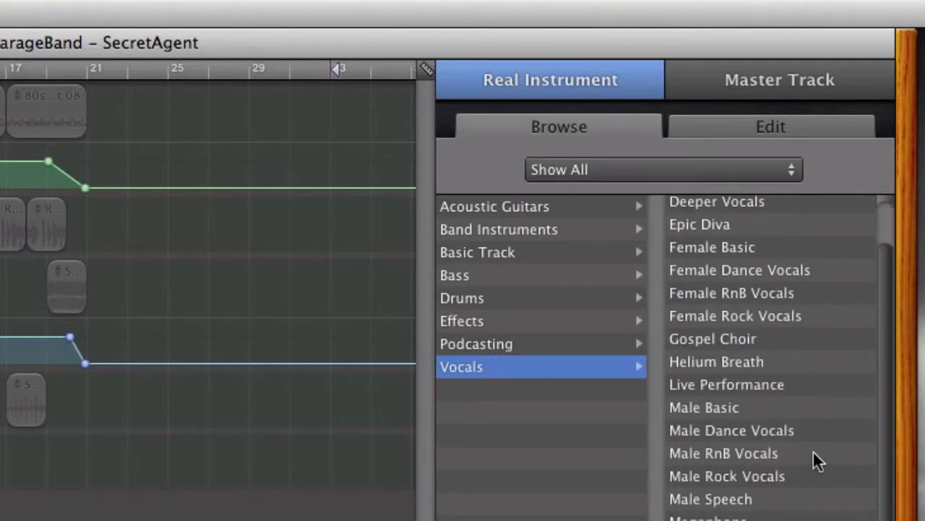
left_click(735, 205)
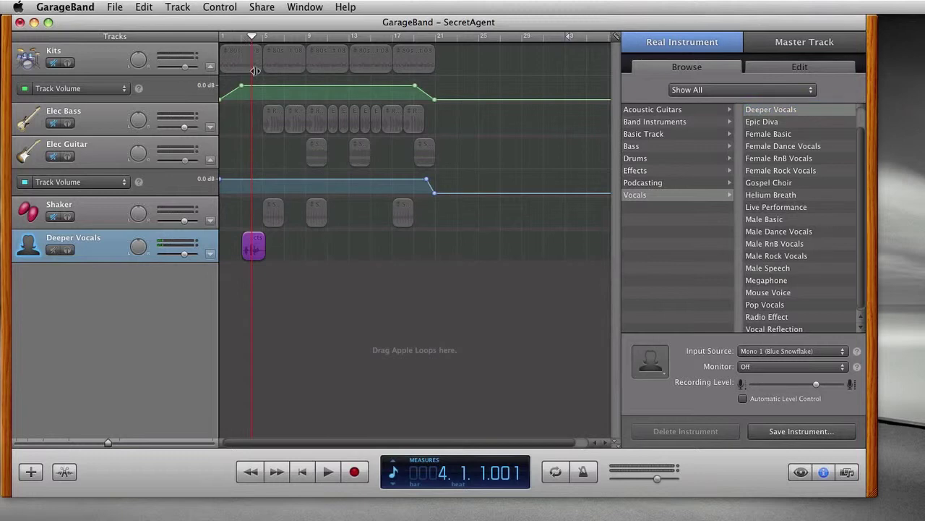
key("space")
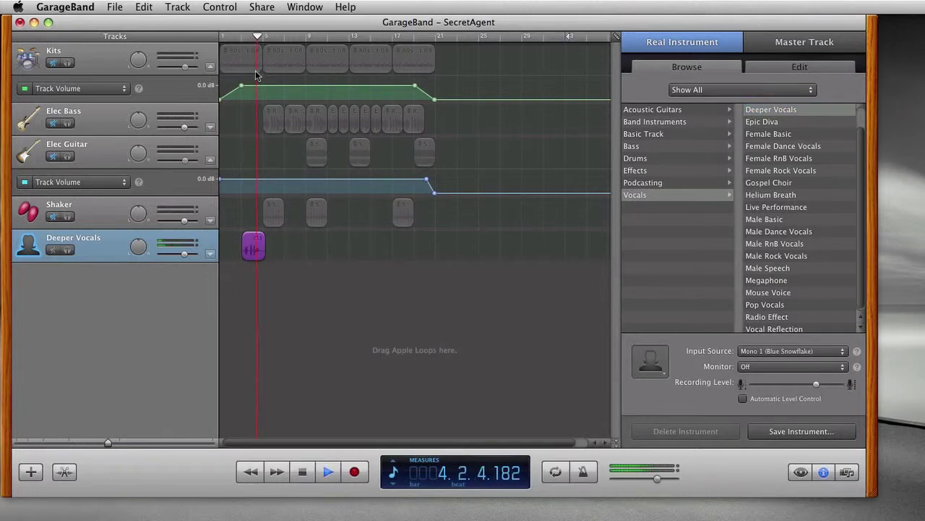
key("space")
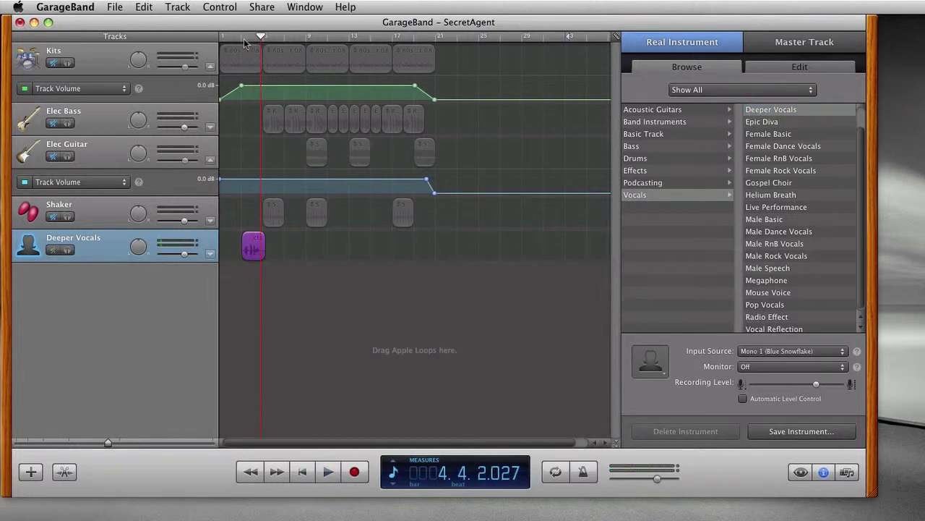
left_click(244, 40)
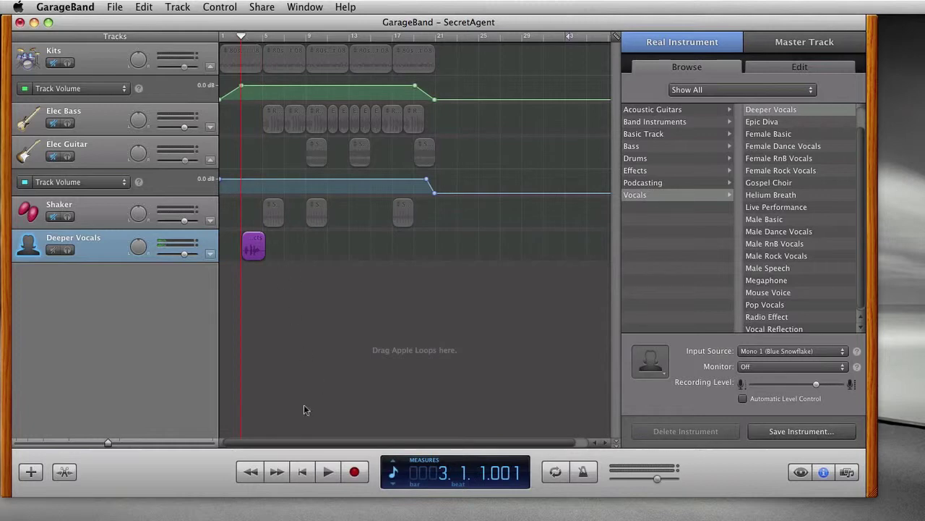
left_click(328, 471)
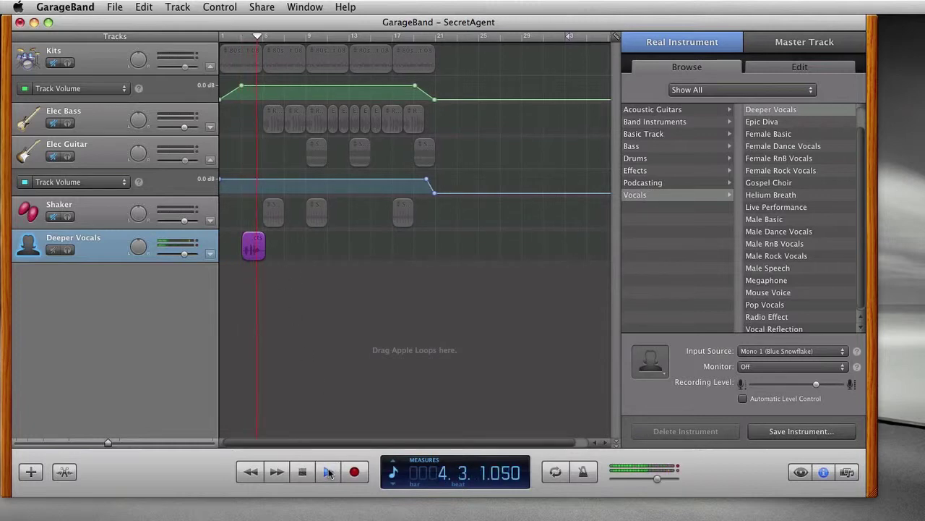
left_click(329, 471)
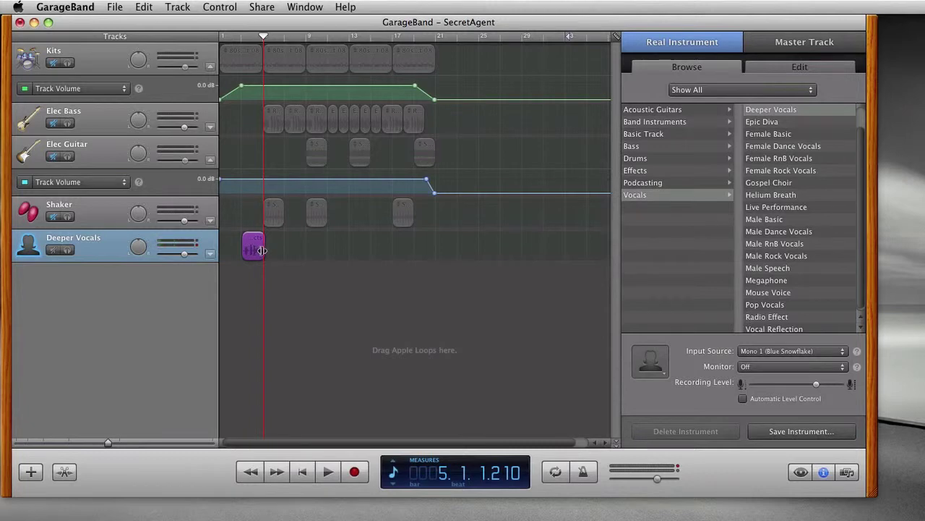
Step: Move the vocal region to bar 1, rewind to the start, and unmute all four loop tracks
left_click_drag(256, 251, 234, 248)
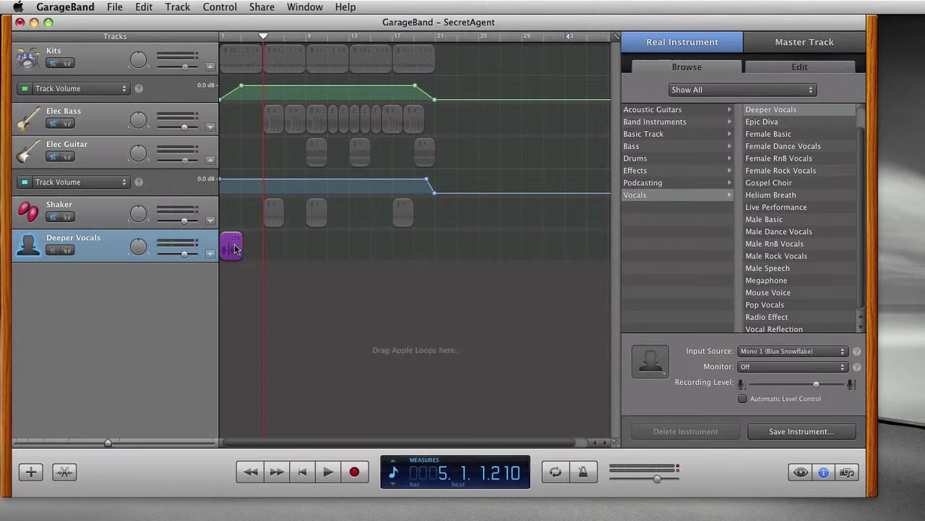
left_click(222, 41)
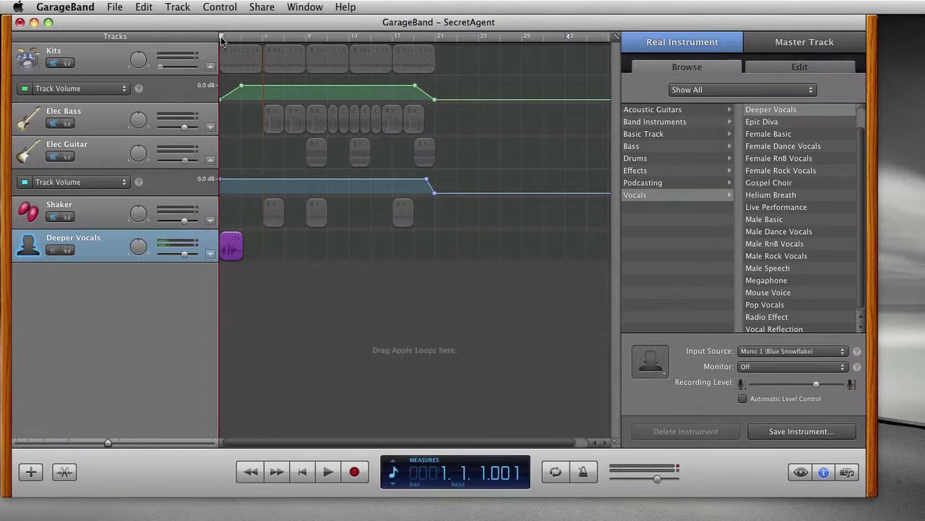
left_click(53, 64)
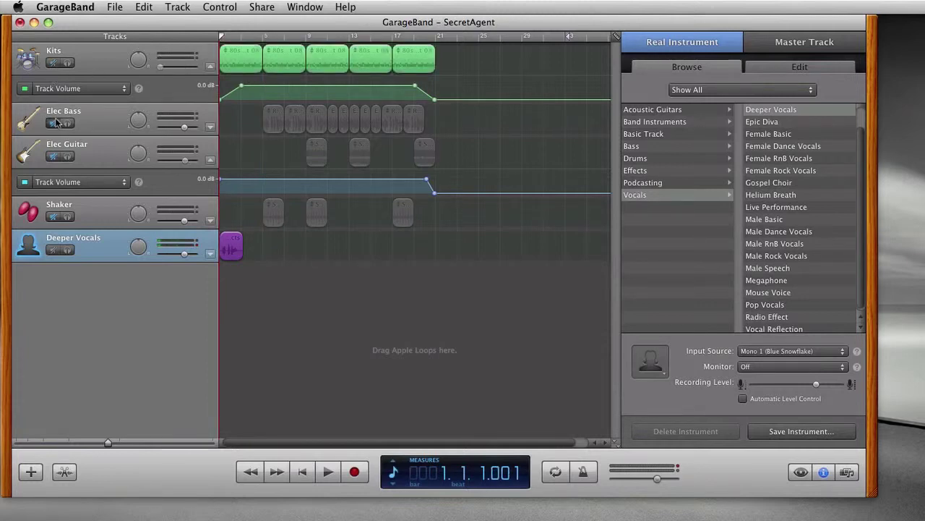
left_click(54, 123)
left_click(53, 156)
left_click(54, 217)
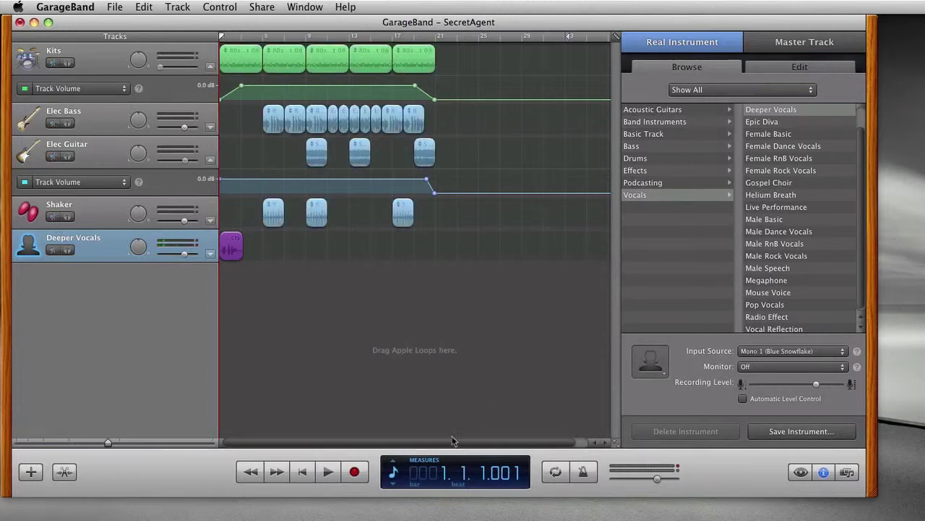
left_click(329, 472)
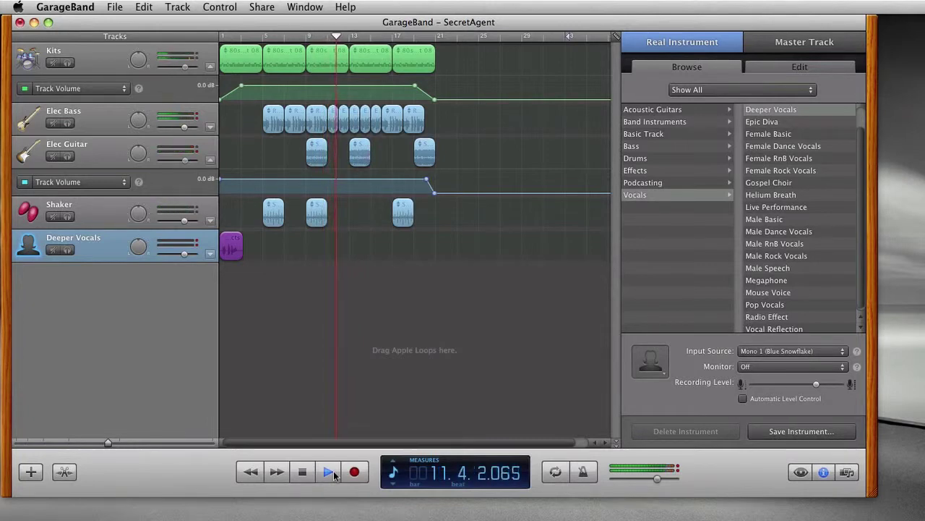
left_click(334, 474)
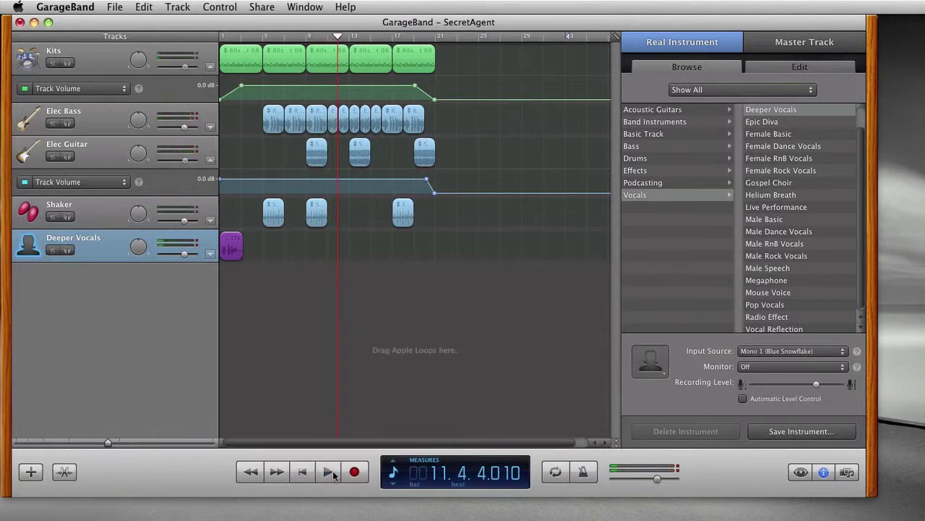